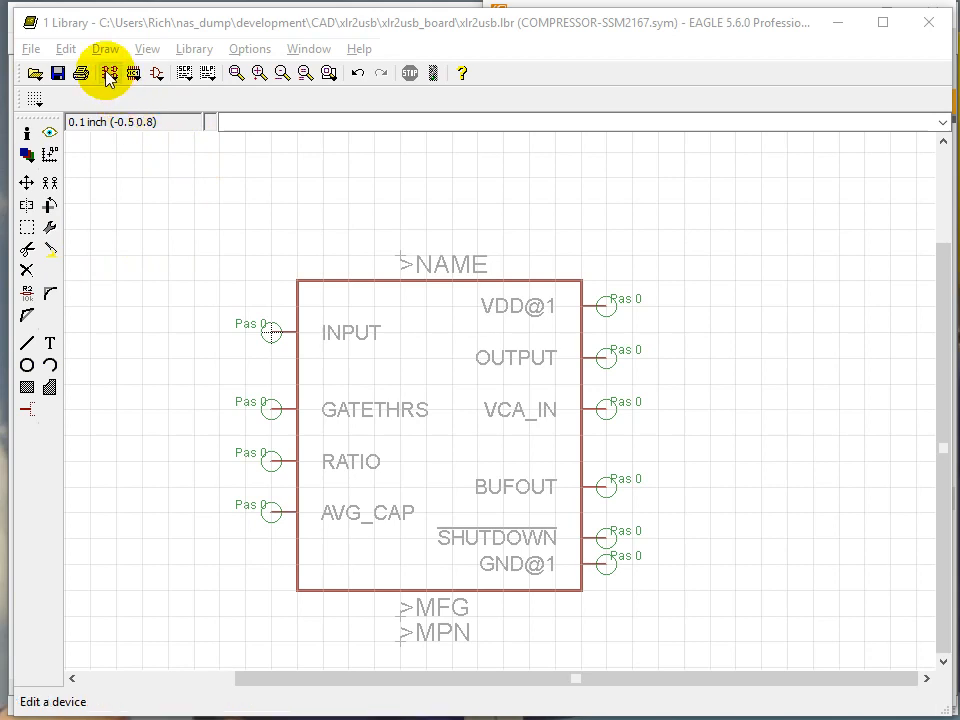
Step: Create a new device named COMPRESSOR_SSM2167 in the library
{"action": "left_click", "coordinate": [142, 29]}
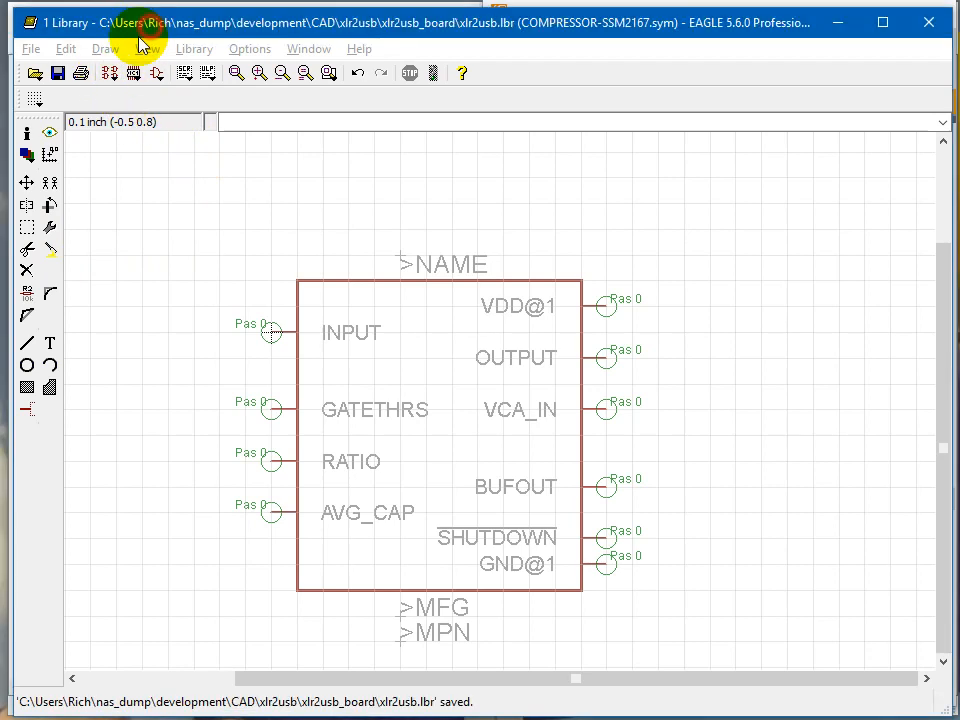
{"action": "left_click", "coordinate": [110, 80]}
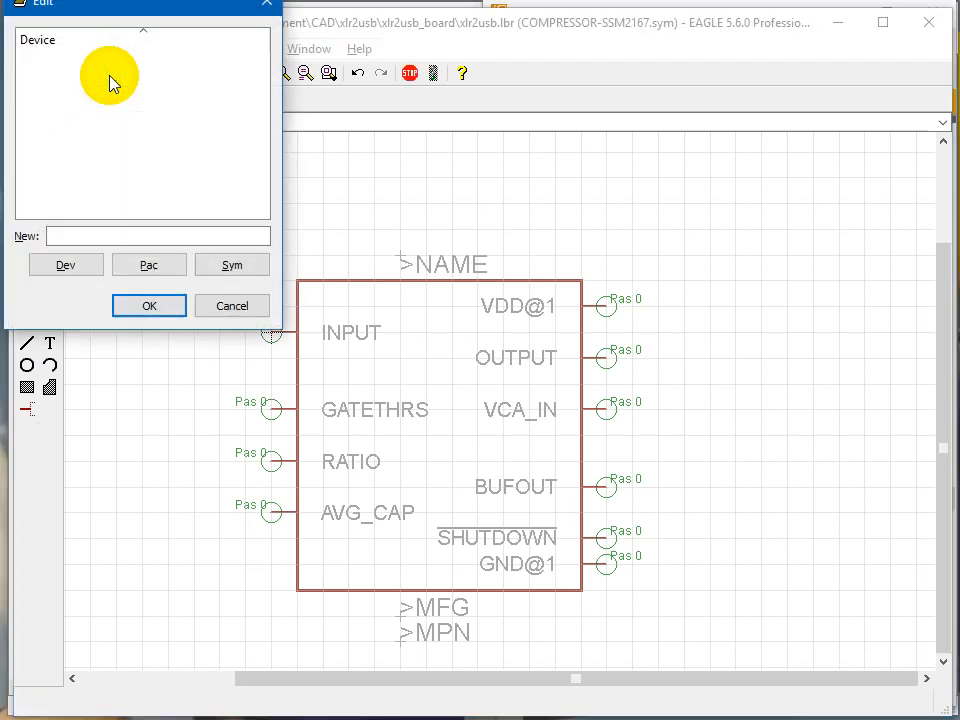
{"action": "left_click", "coordinate": [107, 234]}
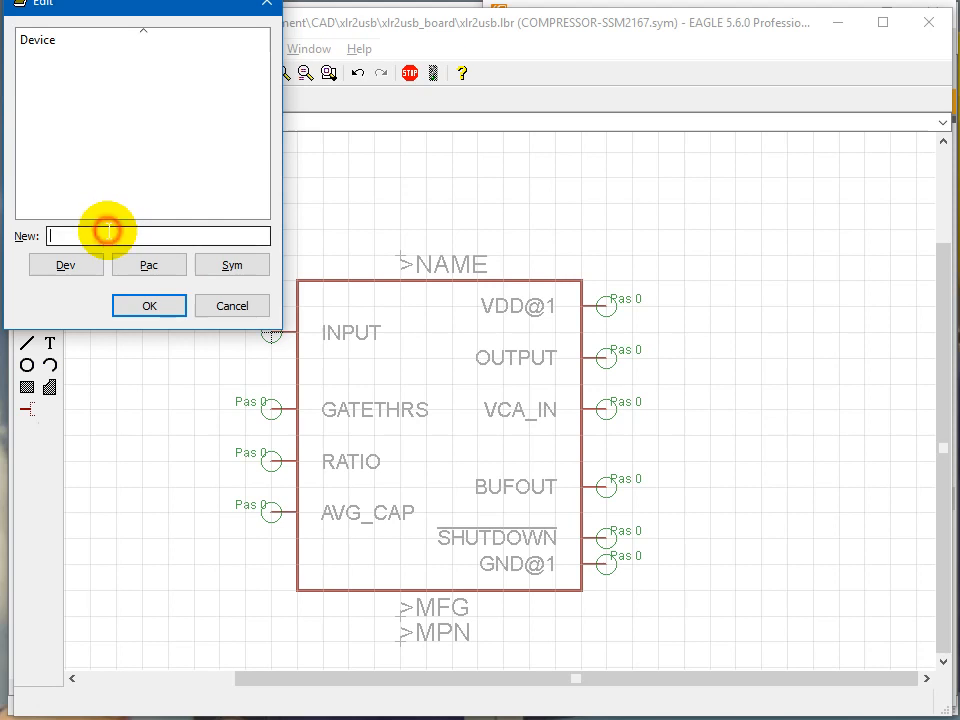
{"action": "type", "text": "COMPRES"}
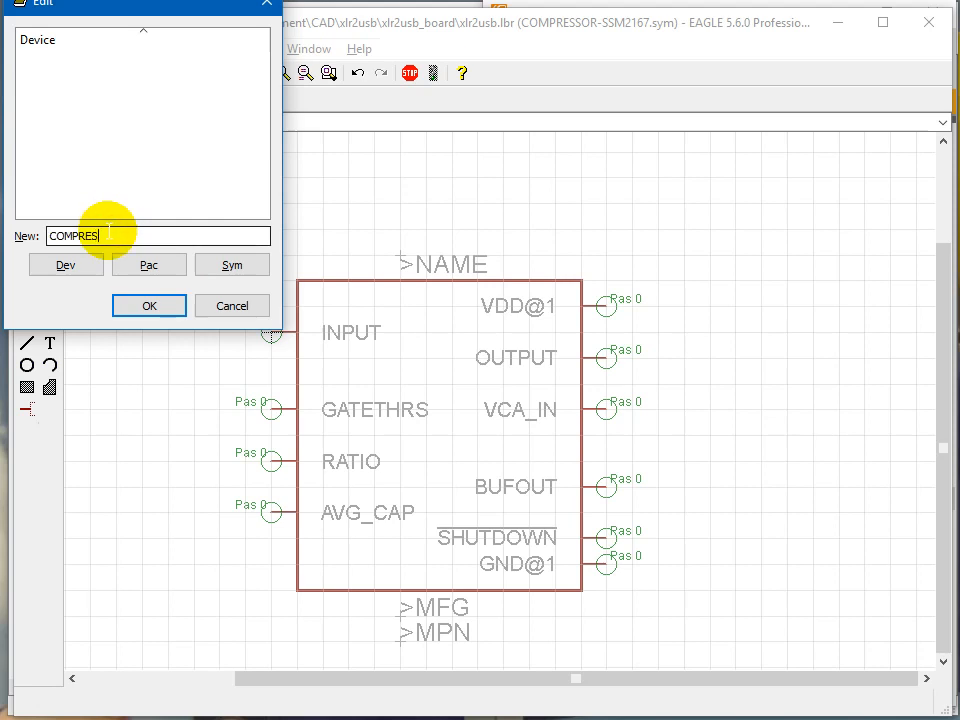
{"action": "type", "text": "SOR_SSM2167"}
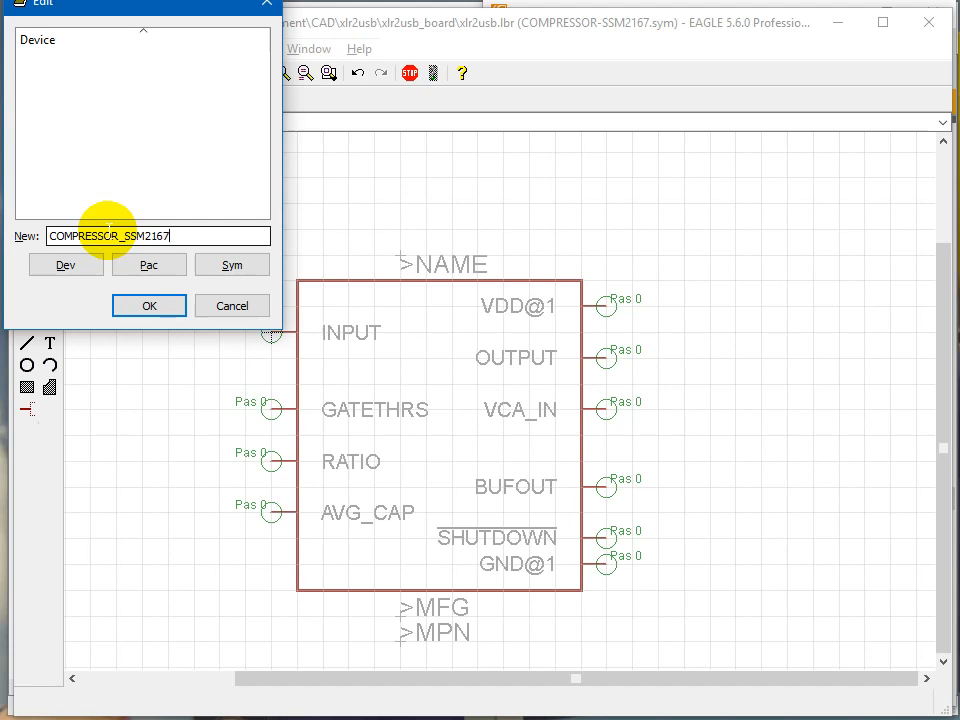
{"action": "left_click", "coordinate": [138, 312]}
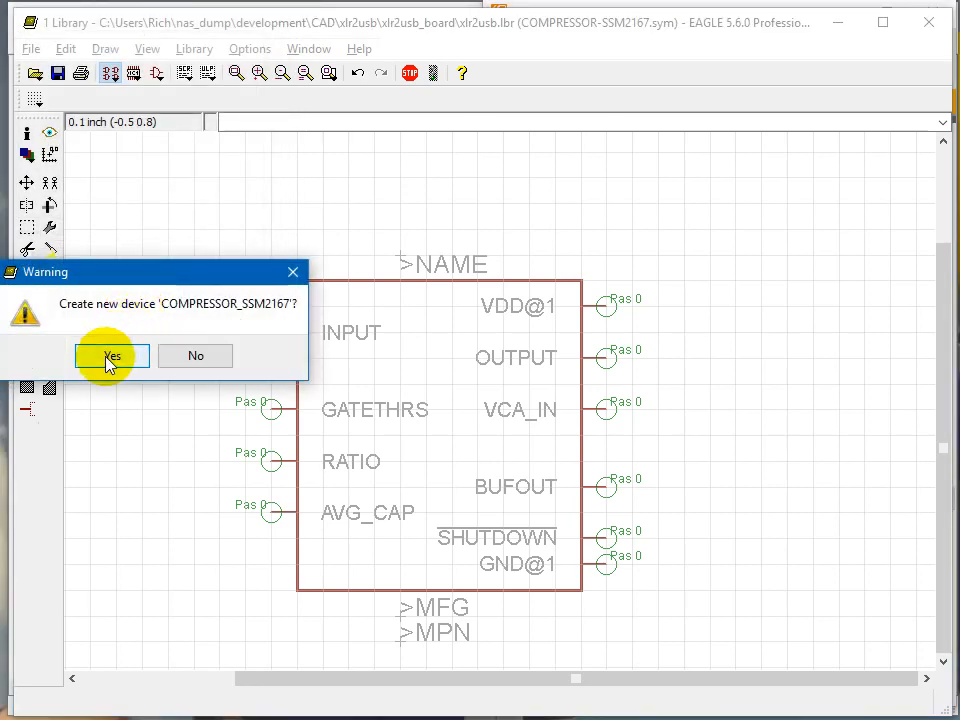
{"action": "left_click", "coordinate": [110, 358]}
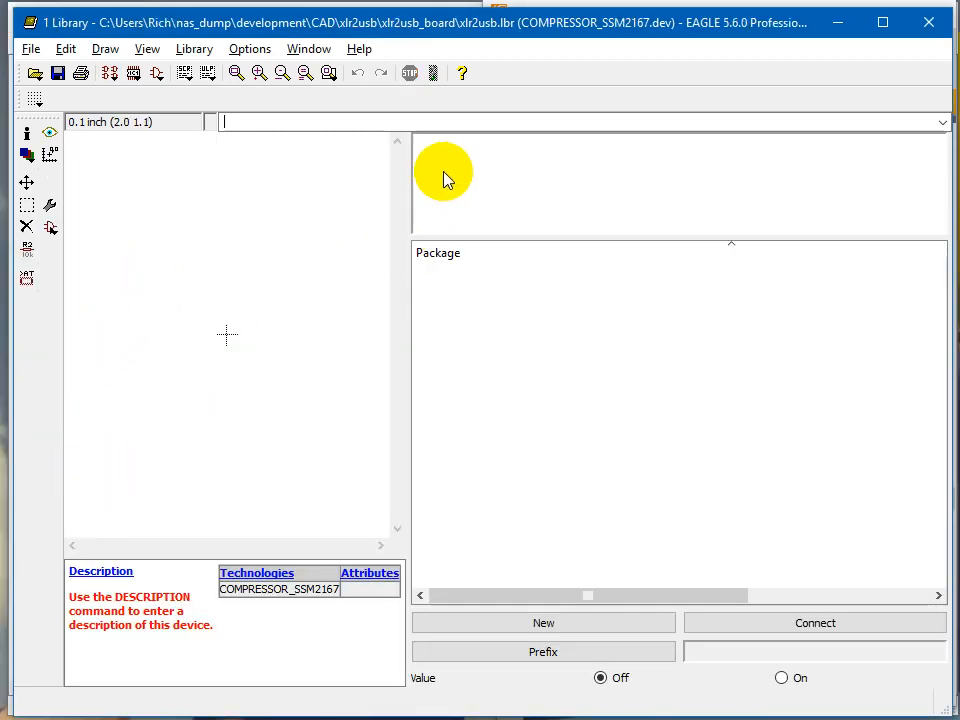
Step: Add the COMPRESSOR-SSM2167 symbol to the device and place it at the origin
{"action": "left_click_drag", "start_coordinate": [410, 315], "coordinate": [526, 319]}
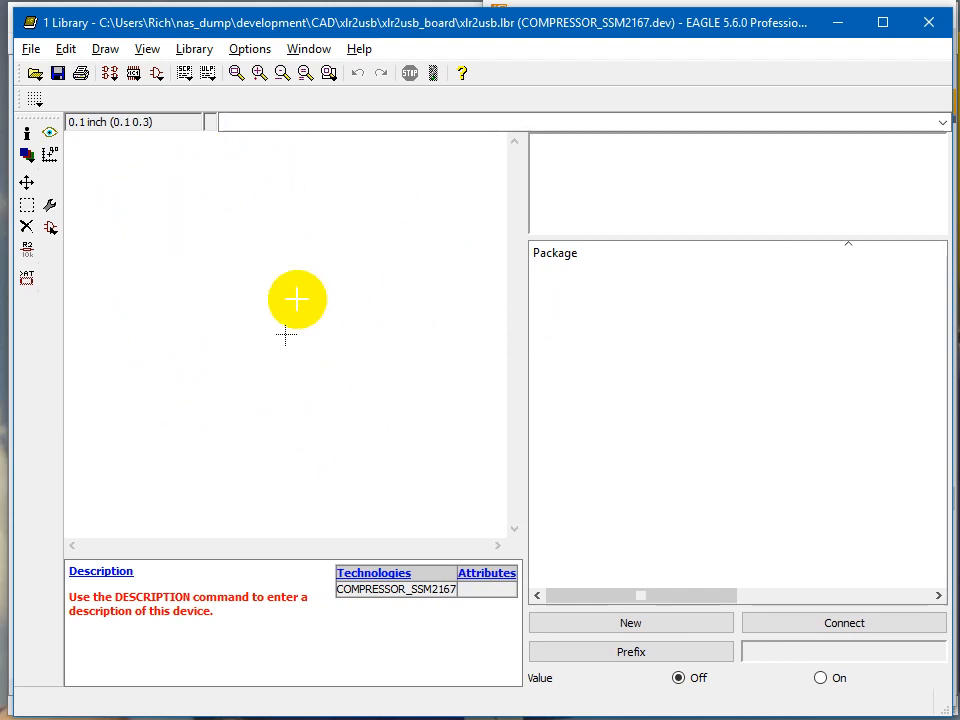
{"action": "left_click_drag", "start_coordinate": [618, 238], "coordinate": [612, 326]}
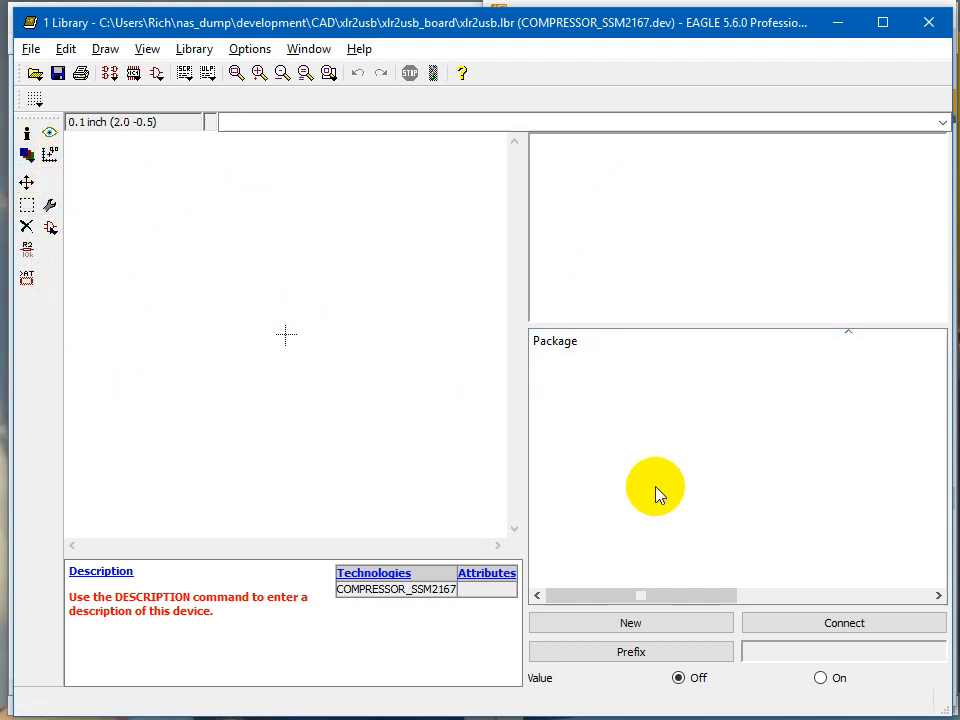
{"action": "left_click", "coordinate": [52, 232]}
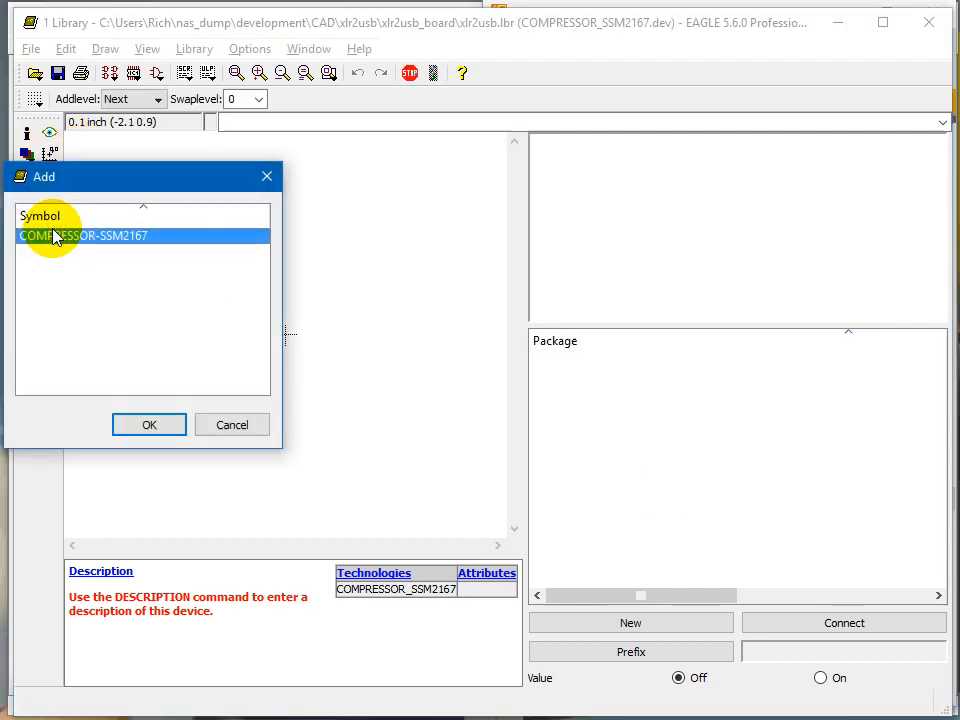
{"action": "double_click", "coordinate": [100, 240]}
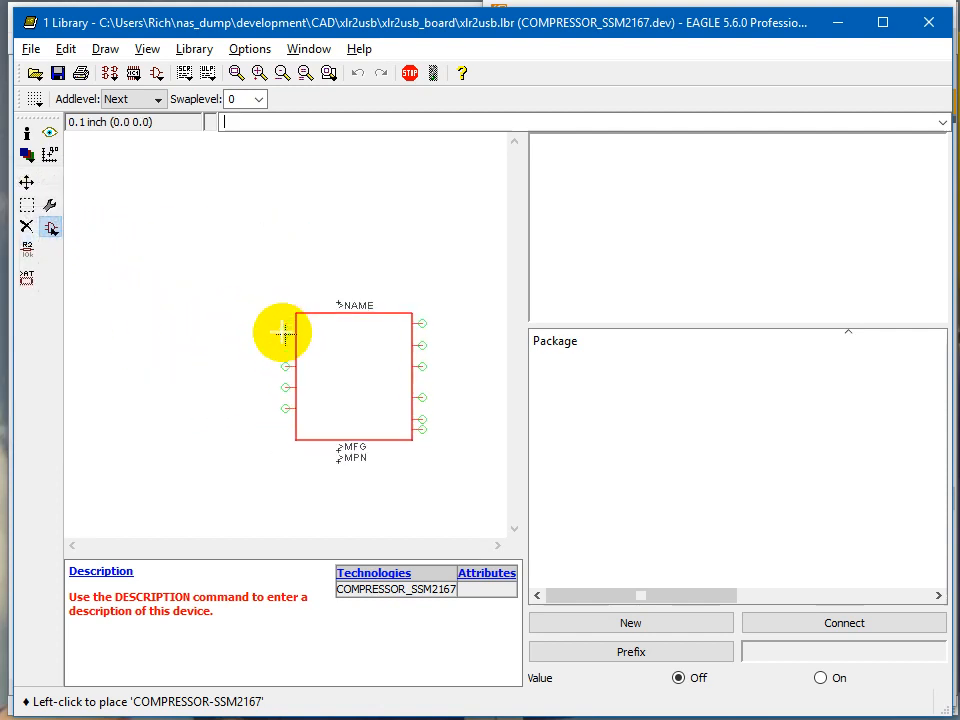
{"action": "scroll", "coordinate": [286, 335], "scroll_direction": "up", "scroll_amount": 3}
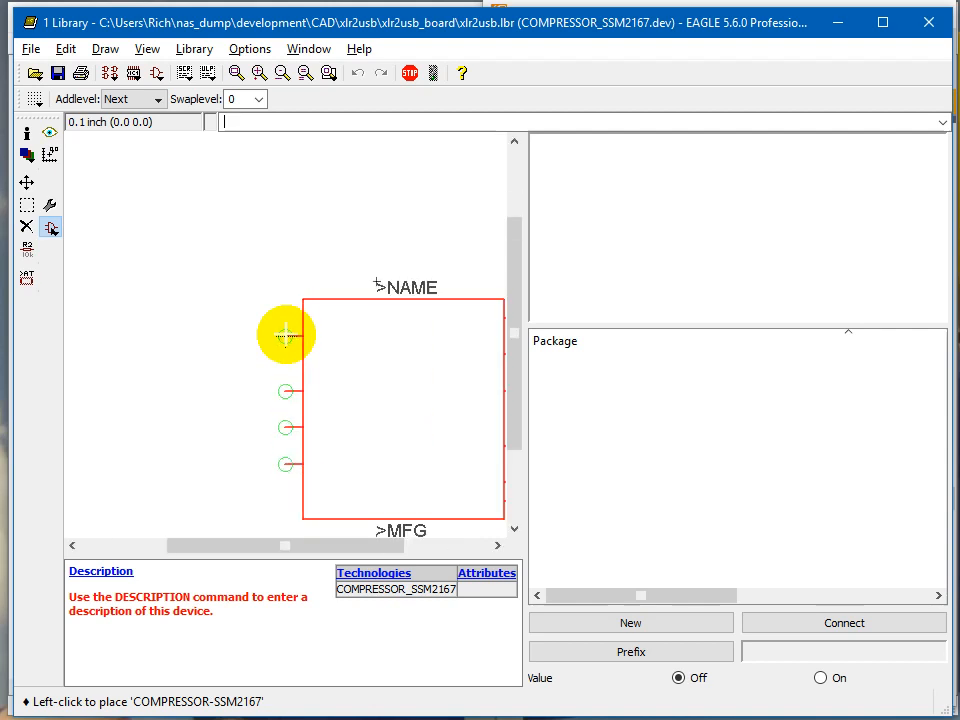
{"action": "left_click", "coordinate": [286, 335]}
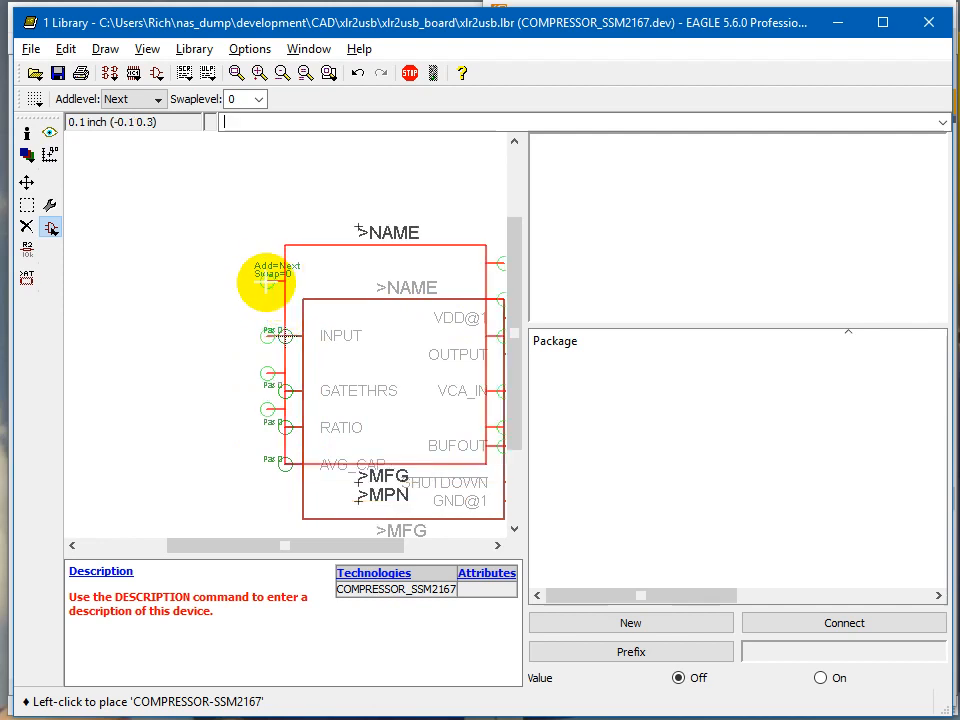
{"action": "key", "text": "Escape"}
{"action": "key", "text": "Escape"}
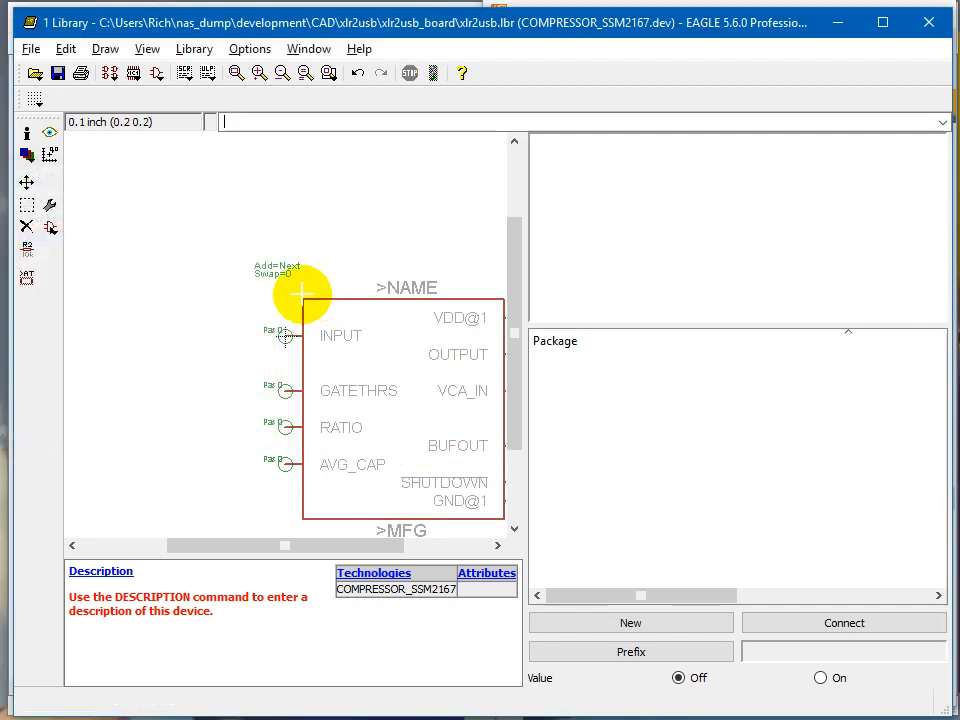
Step: Set the device's reference prefix to U
{"action": "scroll", "coordinate": [198, 310], "scroll_direction": "down", "scroll_amount": 3}
{"action": "scroll", "coordinate": [340, 406], "scroll_direction": "up", "scroll_amount": 3}
{"action": "scroll", "coordinate": [328, 340], "scroll_direction": "up", "scroll_amount": 1}
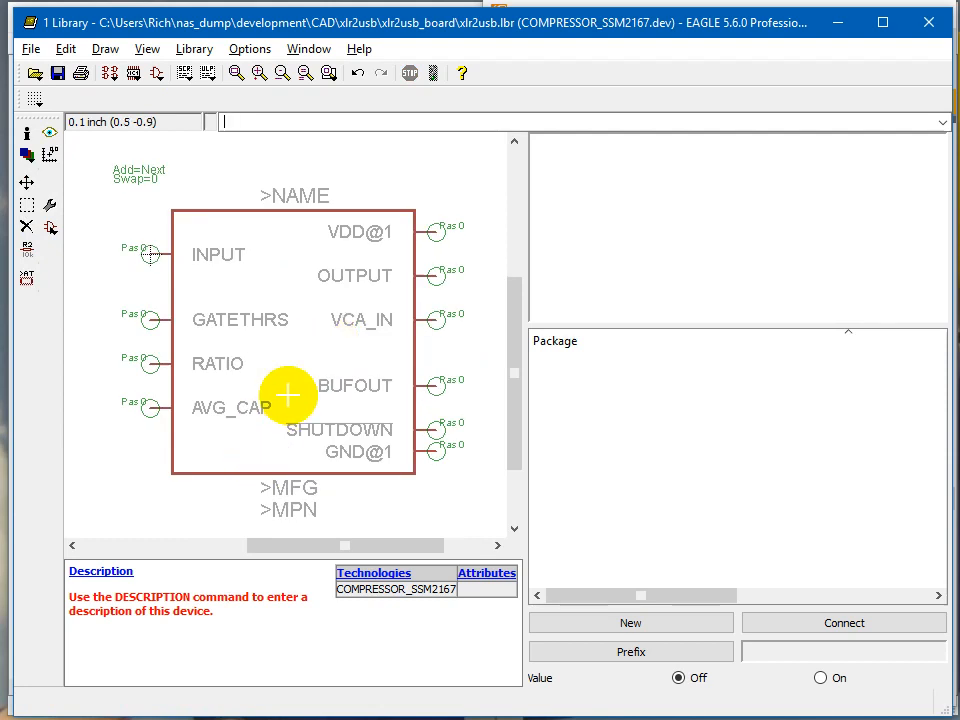
{"action": "left_click", "coordinate": [624, 653]}
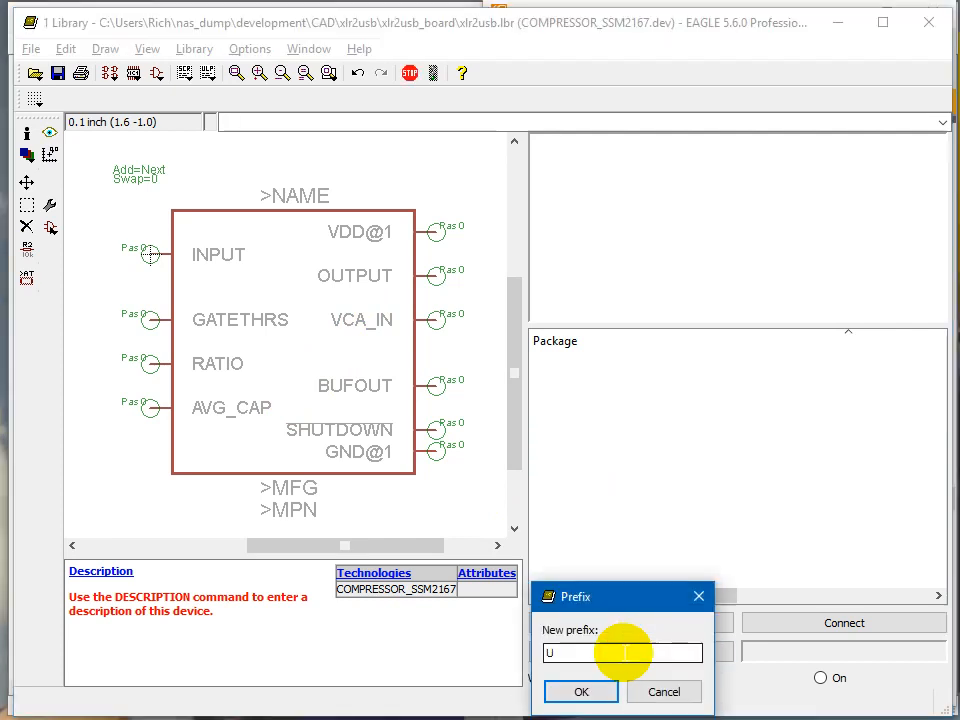
{"action": "key", "text": "Return"}
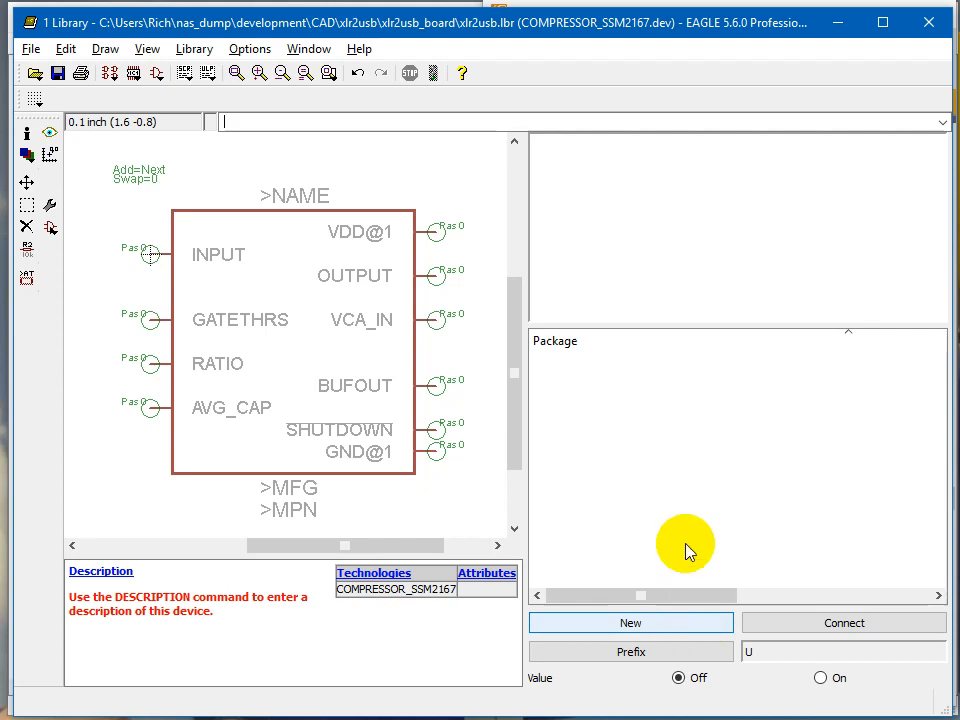
Step: Add the MSOP-10 package as a new package variant of the device
{"action": "left_click", "coordinate": [621, 627]}
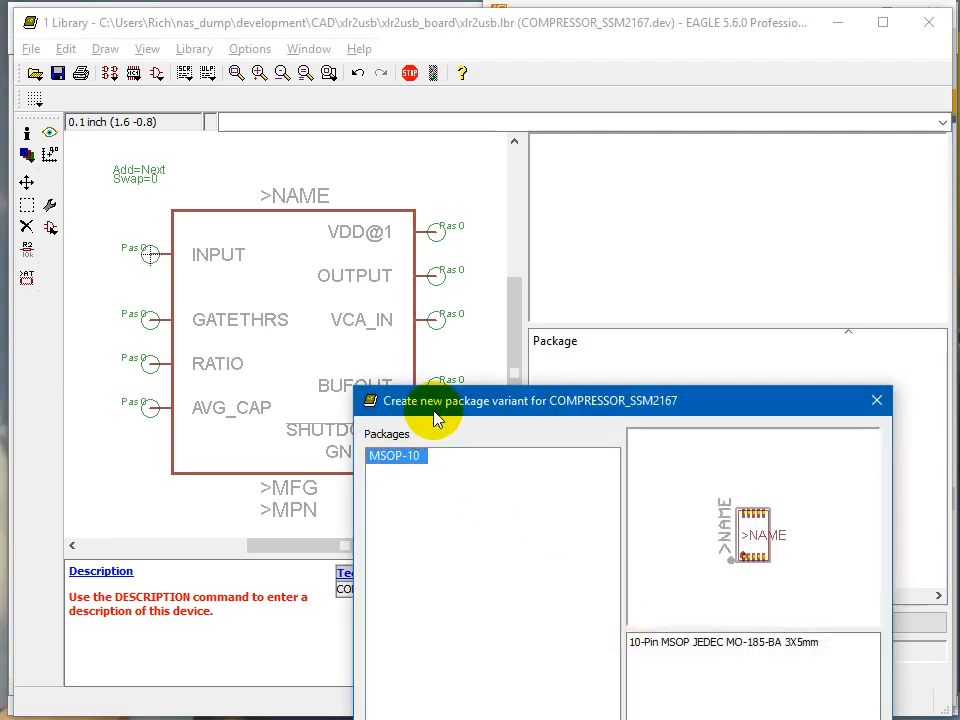
{"action": "left_click_drag", "start_coordinate": [439, 414], "coordinate": [452, 208]}
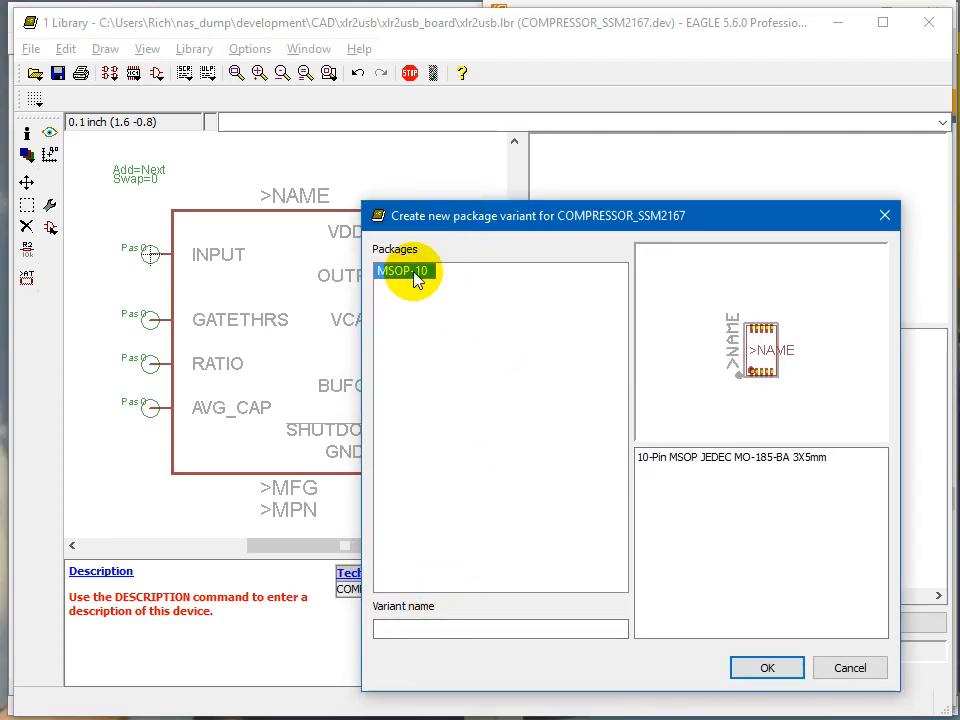
{"action": "left_click", "coordinate": [767, 669]}
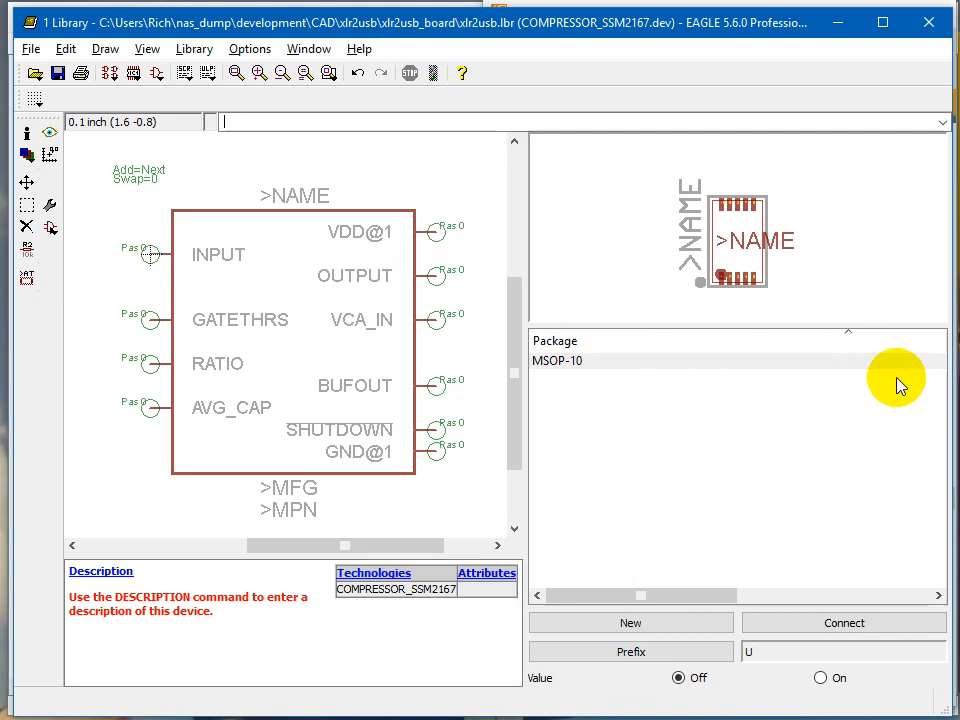
{"action": "left_click_drag", "start_coordinate": [716, 597], "coordinate": [912, 582]}
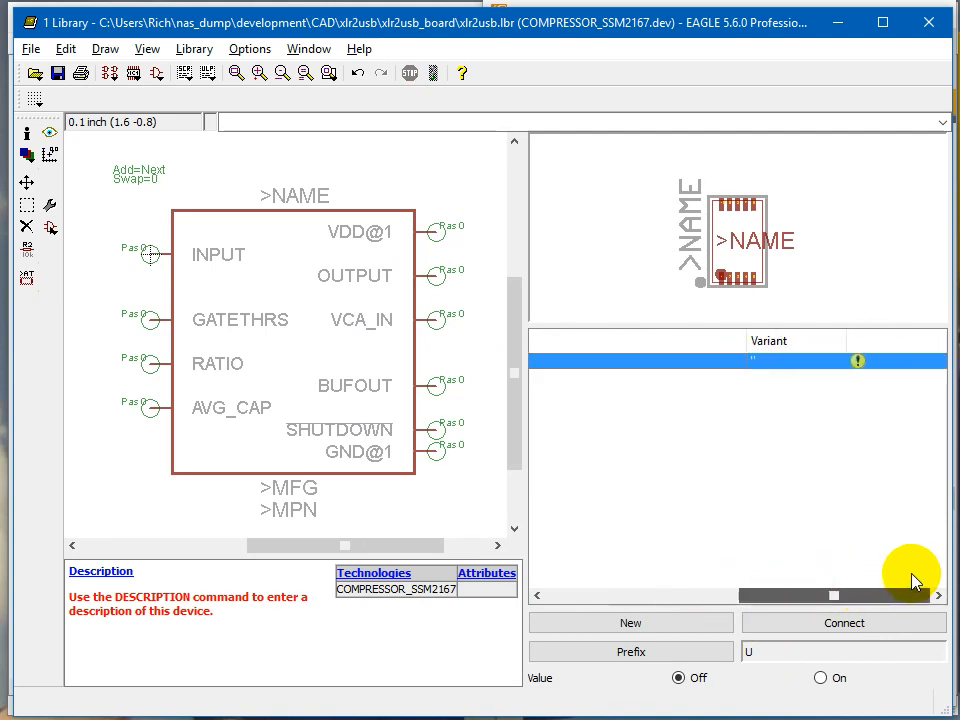
{"action": "left_click_drag", "start_coordinate": [749, 340], "coordinate": [661, 352]}
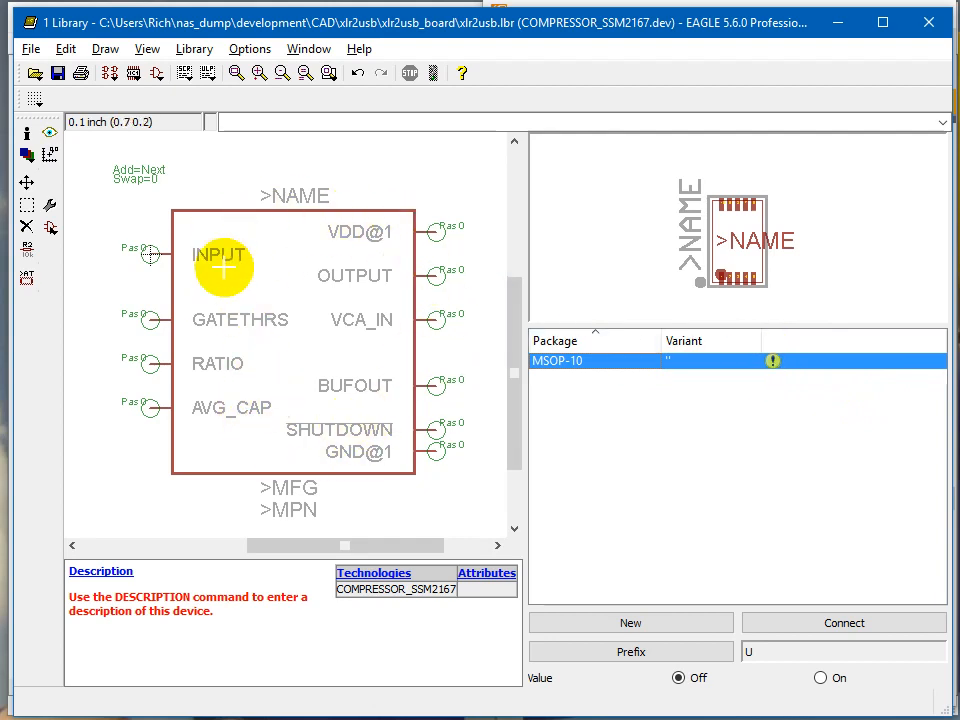
Step: Open the pin-to-pad connection dialog for the MSOP-10 variant
{"action": "double_click", "coordinate": [595, 370]}
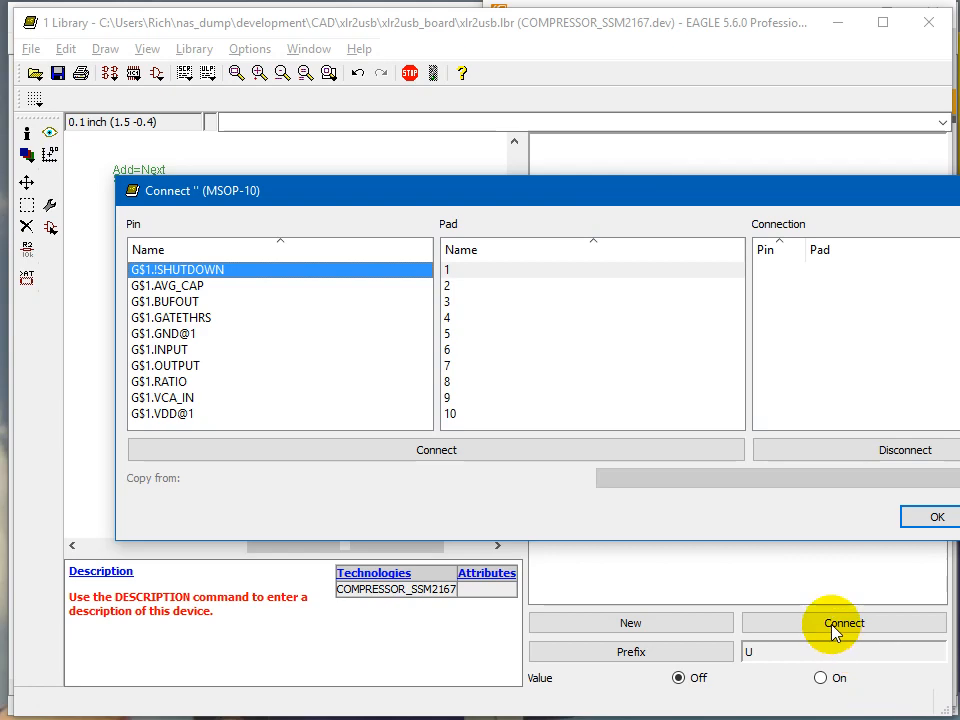
{"action": "left_click_drag", "start_coordinate": [495, 190], "coordinate": [385, 151]}
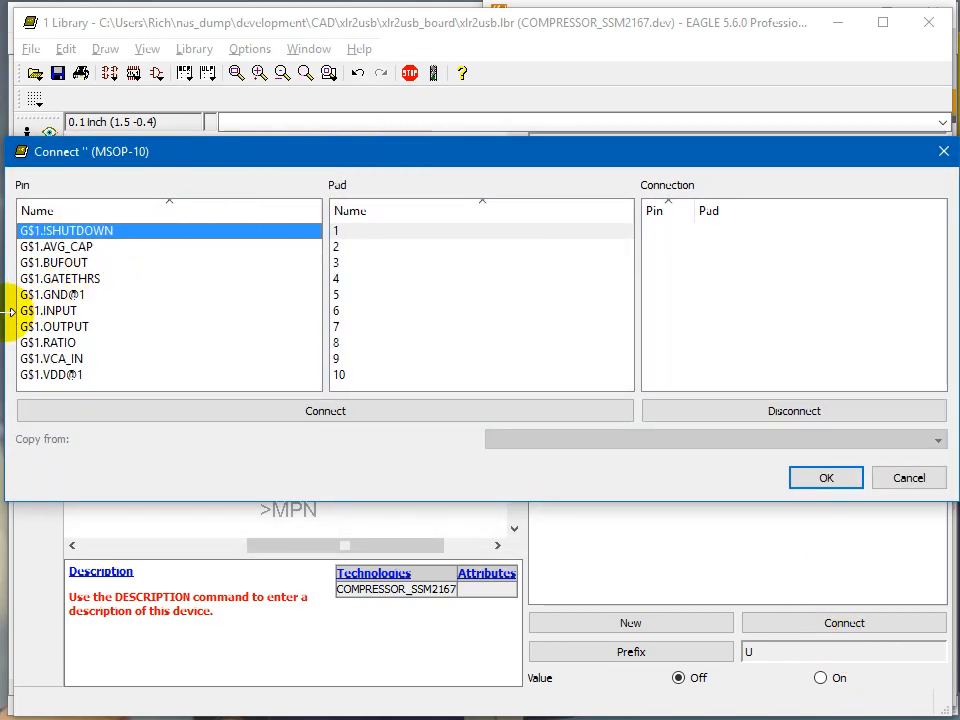
{"action": "left_click_drag", "start_coordinate": [7, 312], "coordinate": [161, 312]}
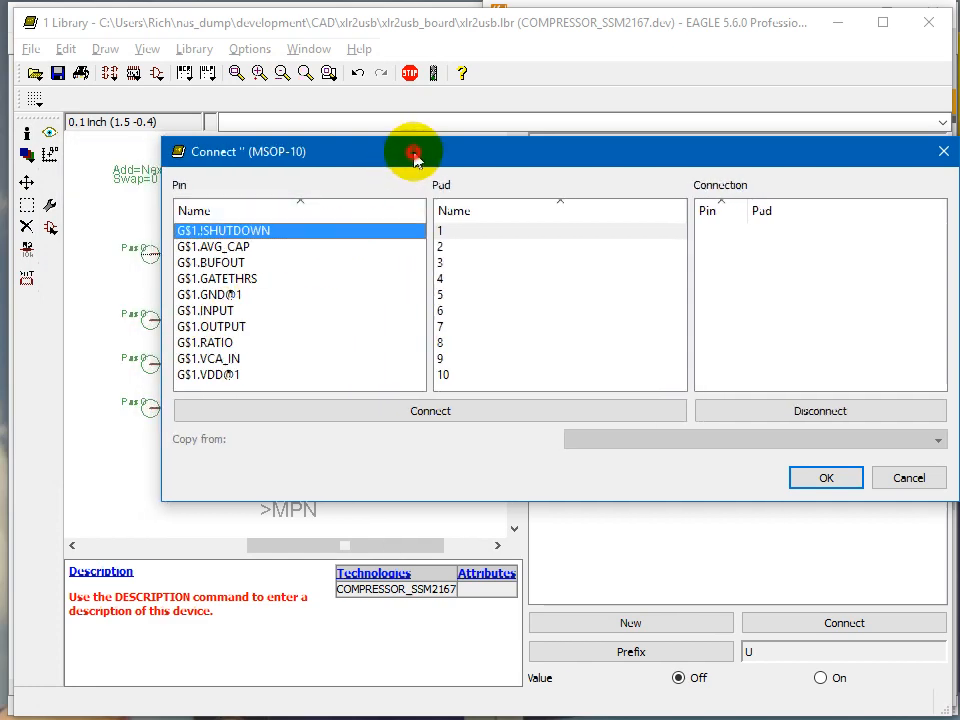
{"action": "left_click_drag", "start_coordinate": [413, 155], "coordinate": [377, 256]}
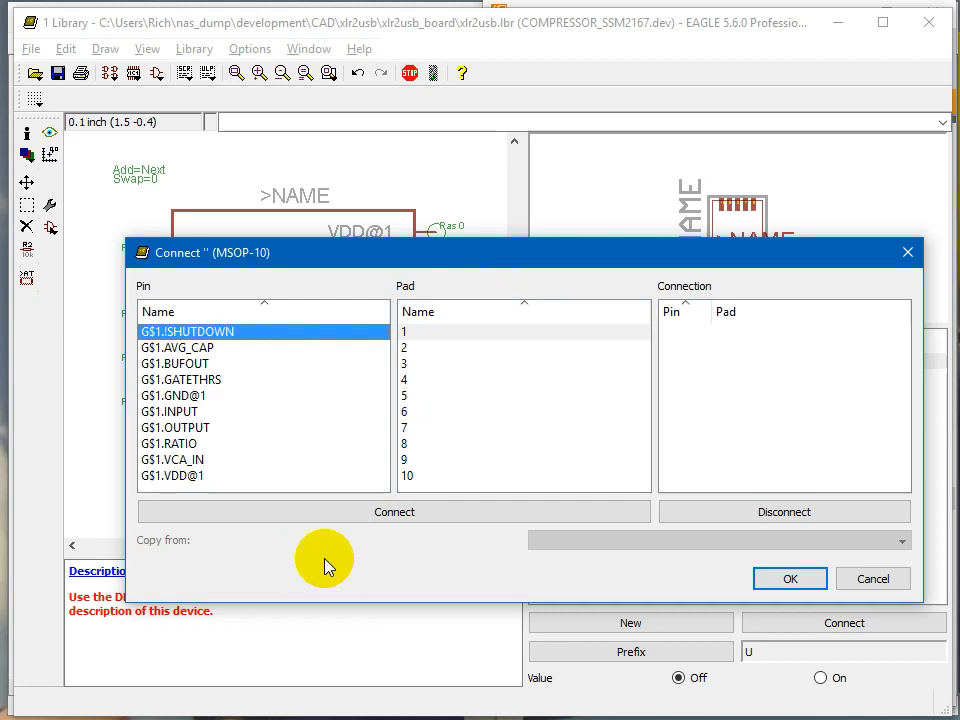
Step: Arrange the connection dialog next to the SSM2167 datasheet's pin diagram to compare pin numbers
{"action": "key", "text": "alt+Tab"}
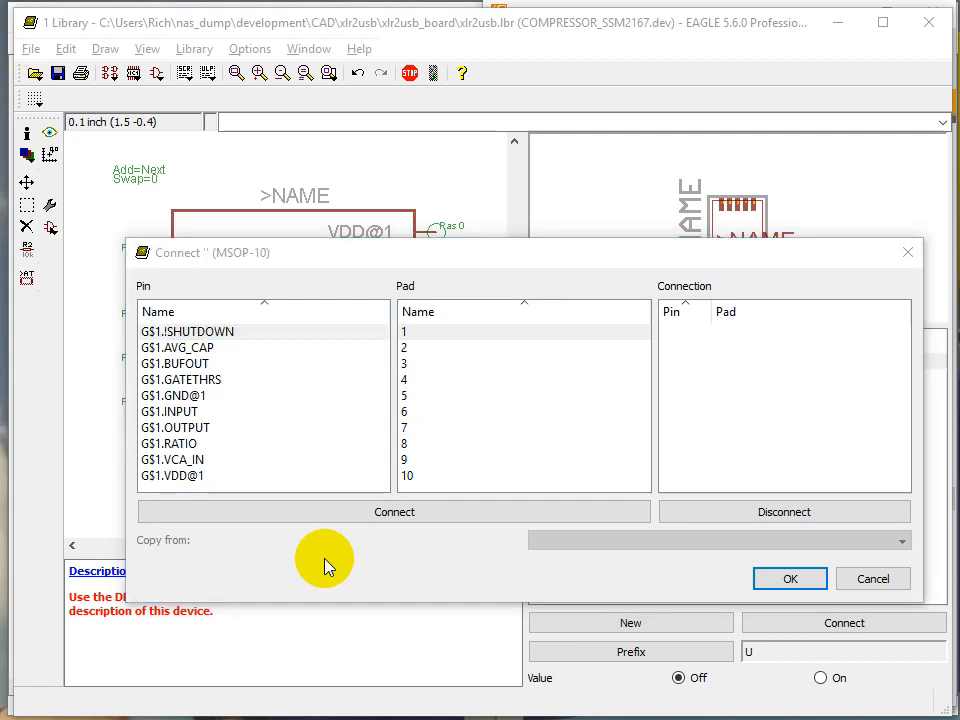
{"action": "key", "text": "alt+Tab"}
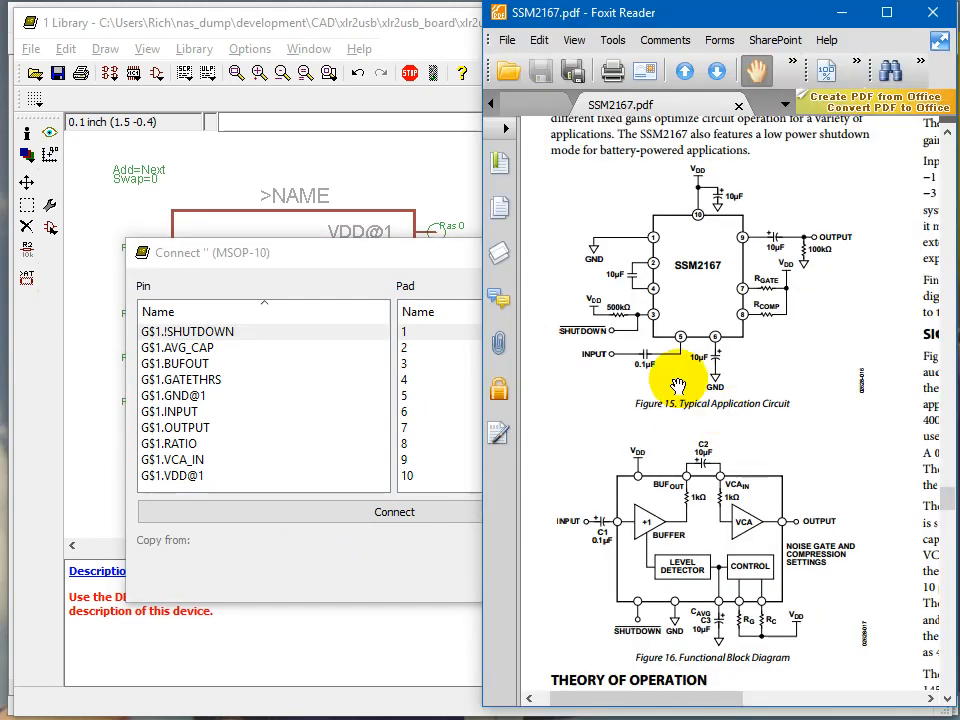
{"action": "left_click", "coordinate": [379, 251]}
{"action": "left_click_drag", "start_coordinate": [332, 257], "coordinate": [267, 247]}
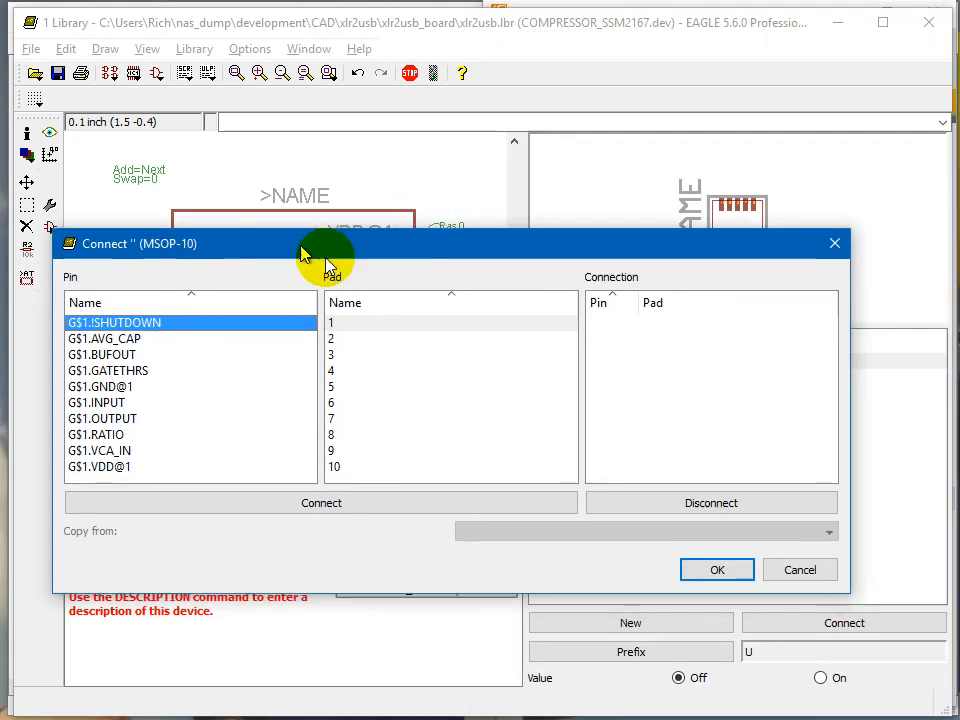
{"action": "left_click_drag", "start_coordinate": [849, 472], "coordinate": [546, 450]}
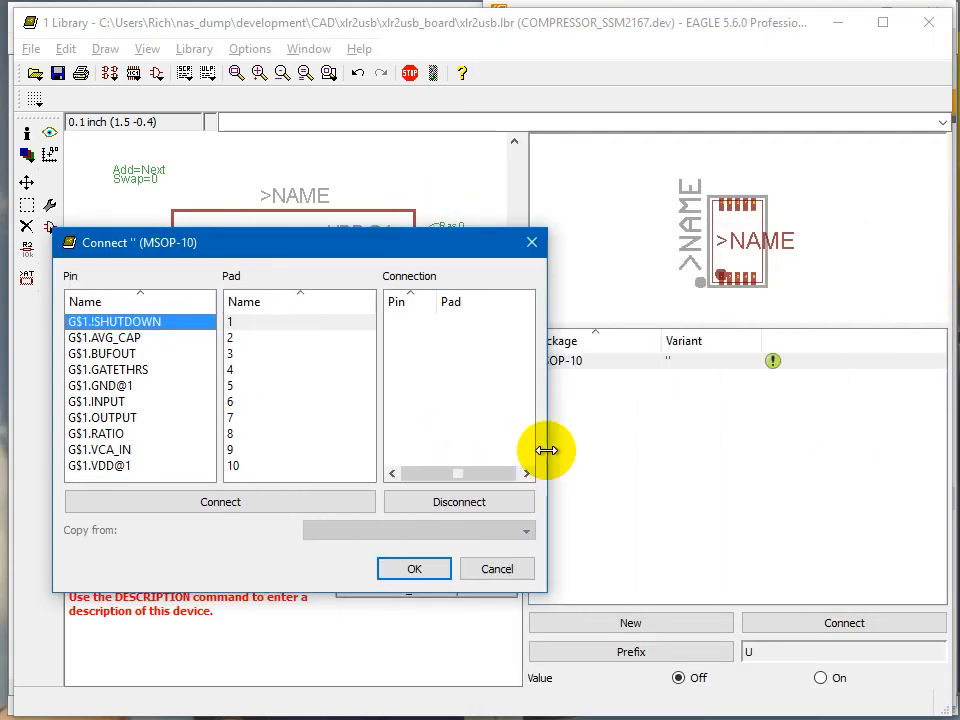
{"action": "key", "text": "alt+Tab"}
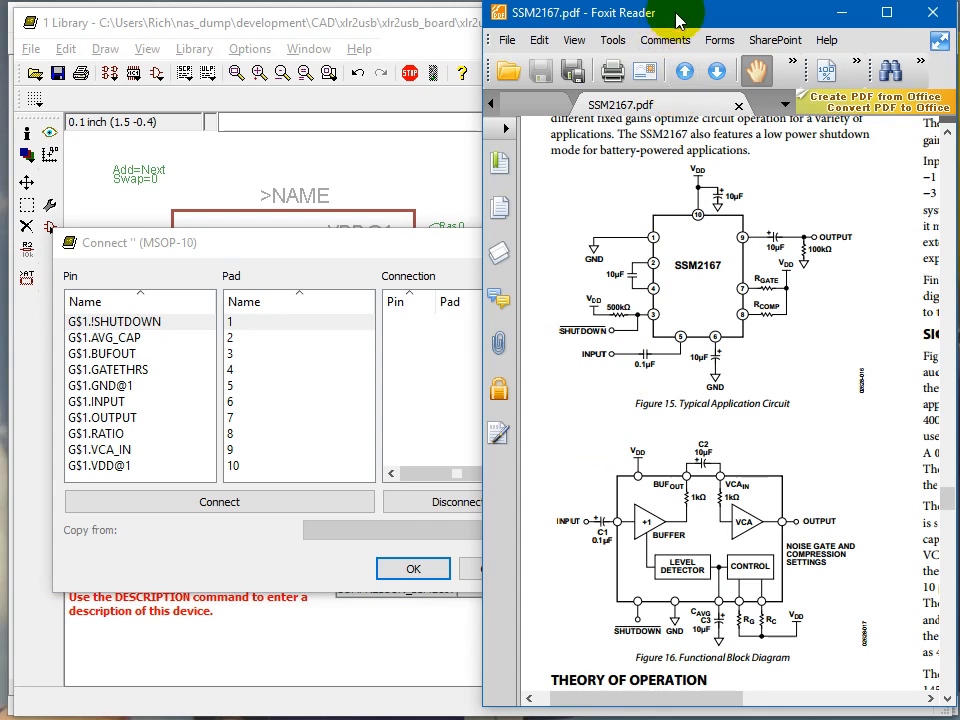
{"action": "left_click_drag", "start_coordinate": [678, 14], "coordinate": [959, 30]}
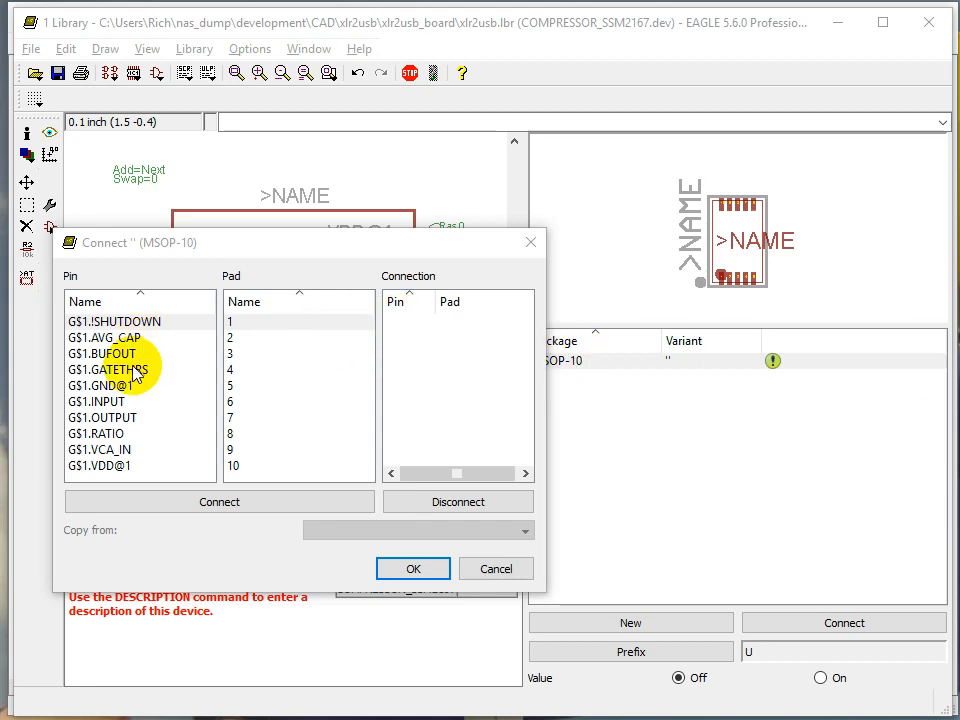
Step: Connect pin GND@1 to pad 1
{"action": "left_click", "coordinate": [231, 321]}
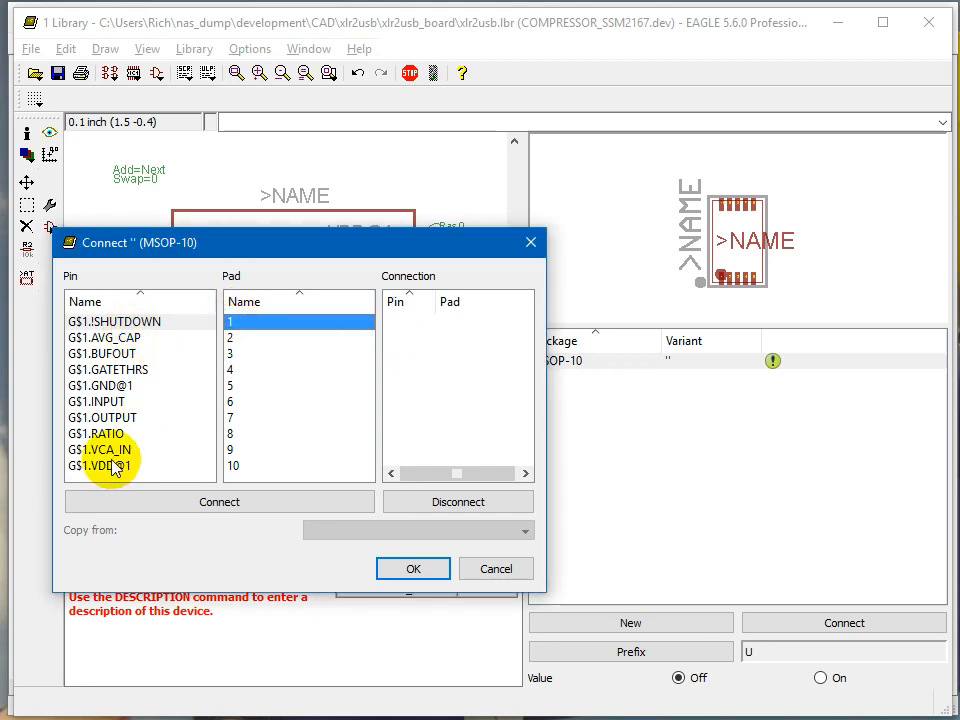
{"action": "double_click", "coordinate": [129, 385]}
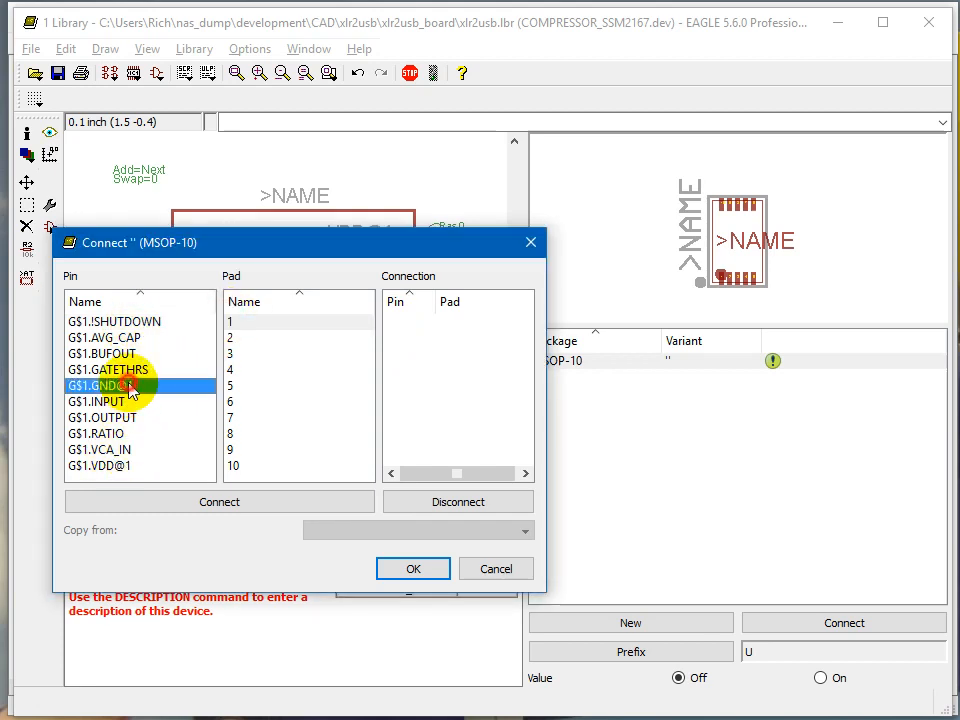
{"action": "left_click_drag", "start_coordinate": [227, 244], "coordinate": [251, 171]}
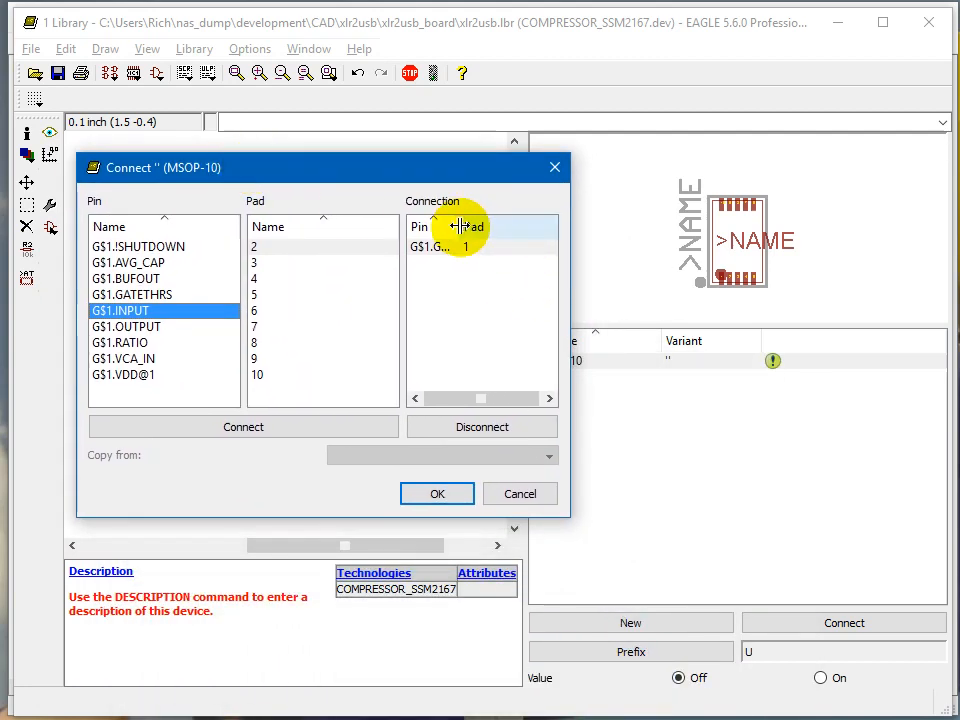
Step: Connect pins VCA_IN, !SHUTDOWN and BUFOUT to pads 2, 3 and 4
{"action": "left_click_drag", "start_coordinate": [454, 226], "coordinate": [489, 226]}
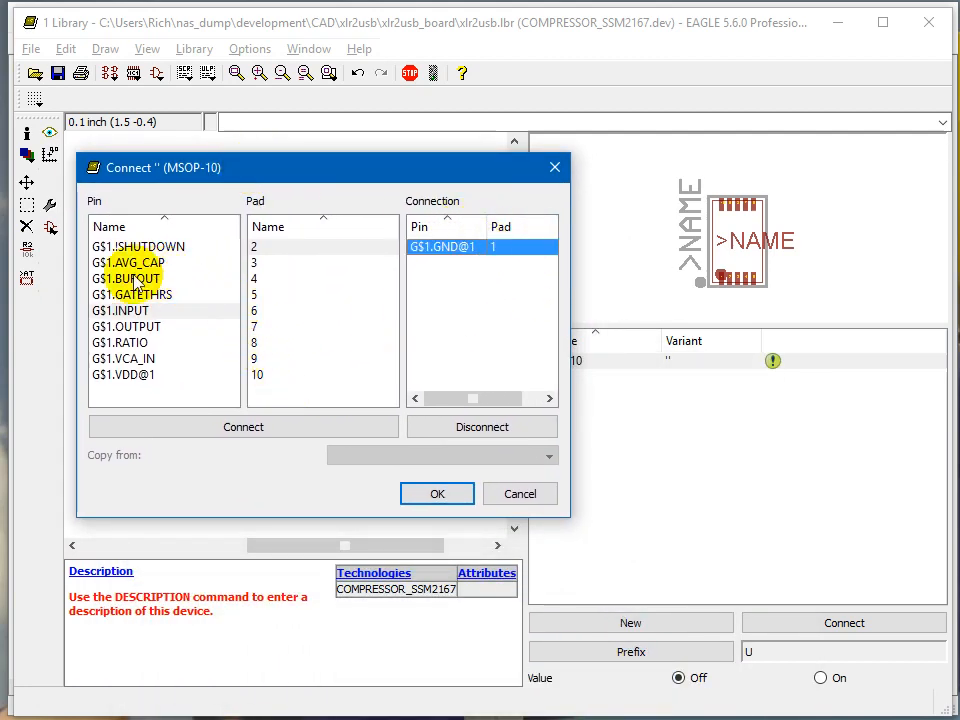
{"action": "double_click", "coordinate": [143, 359]}
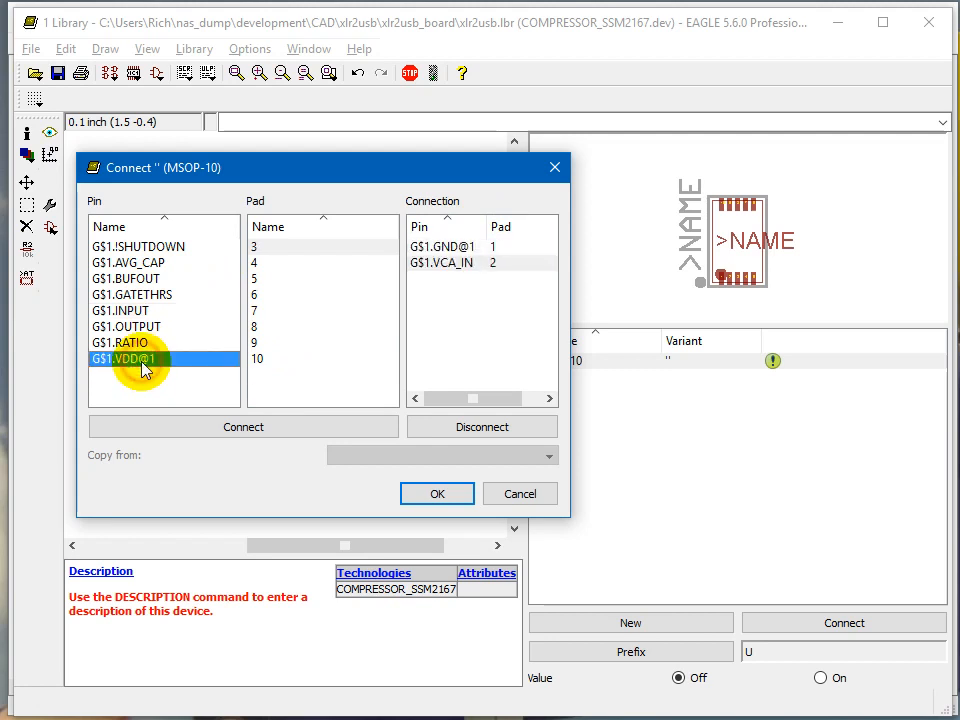
{"action": "double_click", "coordinate": [150, 247]}
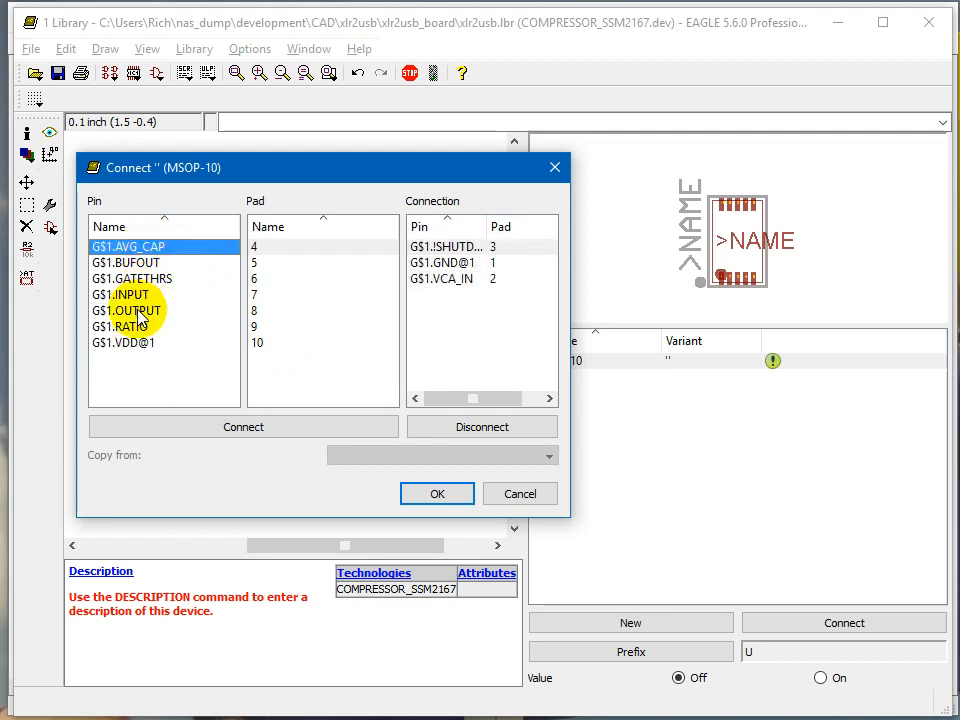
{"action": "double_click", "coordinate": [120, 263]}
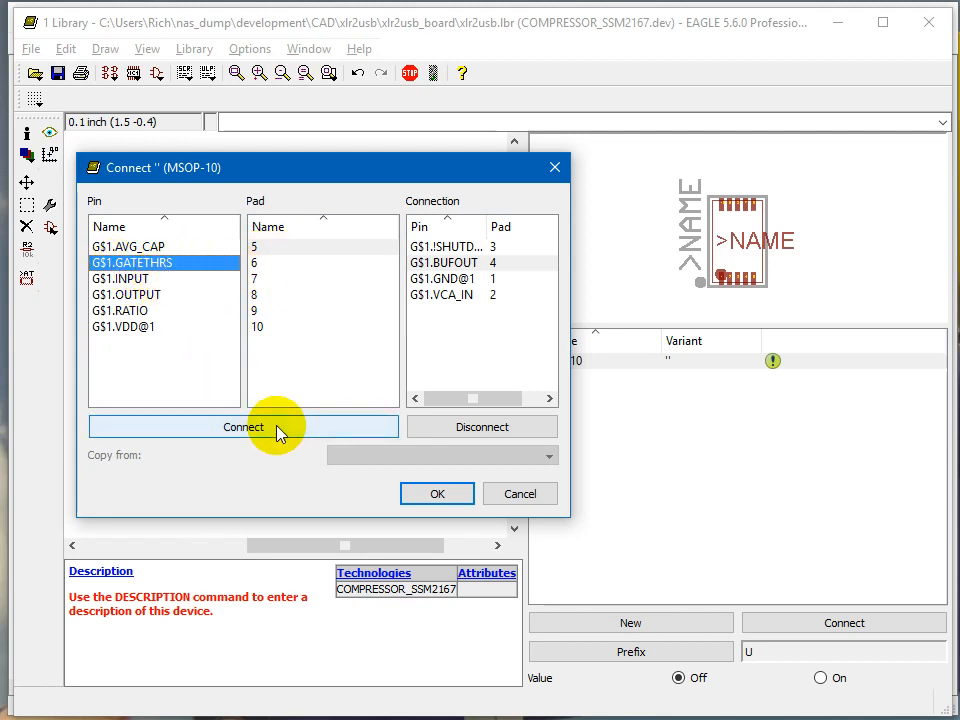
Step: Disconnect BUFOUT from pad 4 and reconnect it to pad 4
{"action": "double_click", "coordinate": [441, 262]}
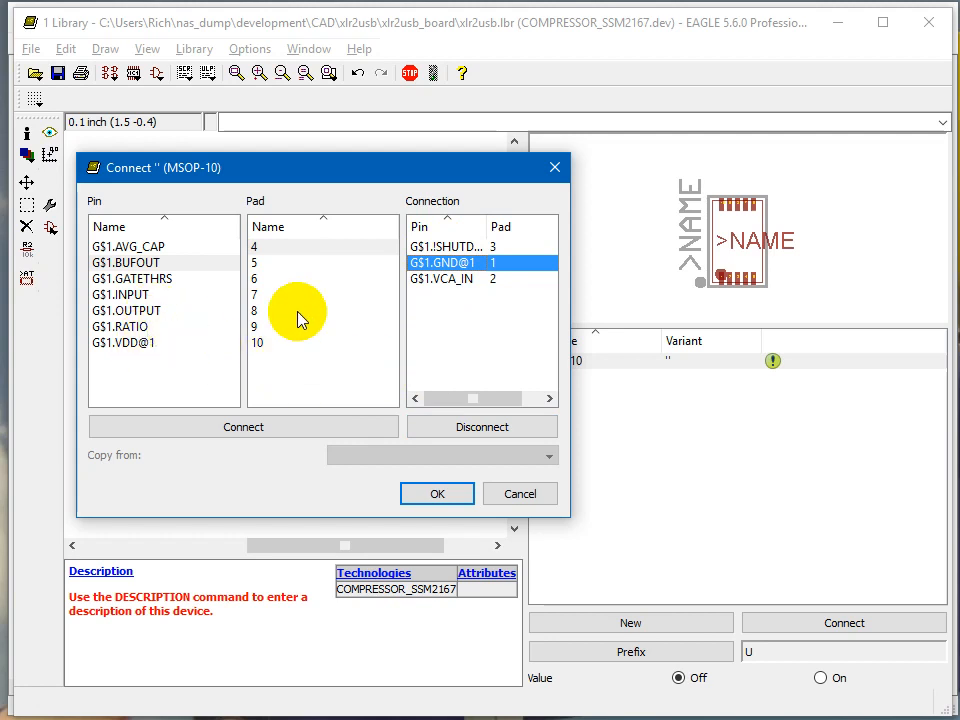
{"action": "left_click", "coordinate": [303, 247]}
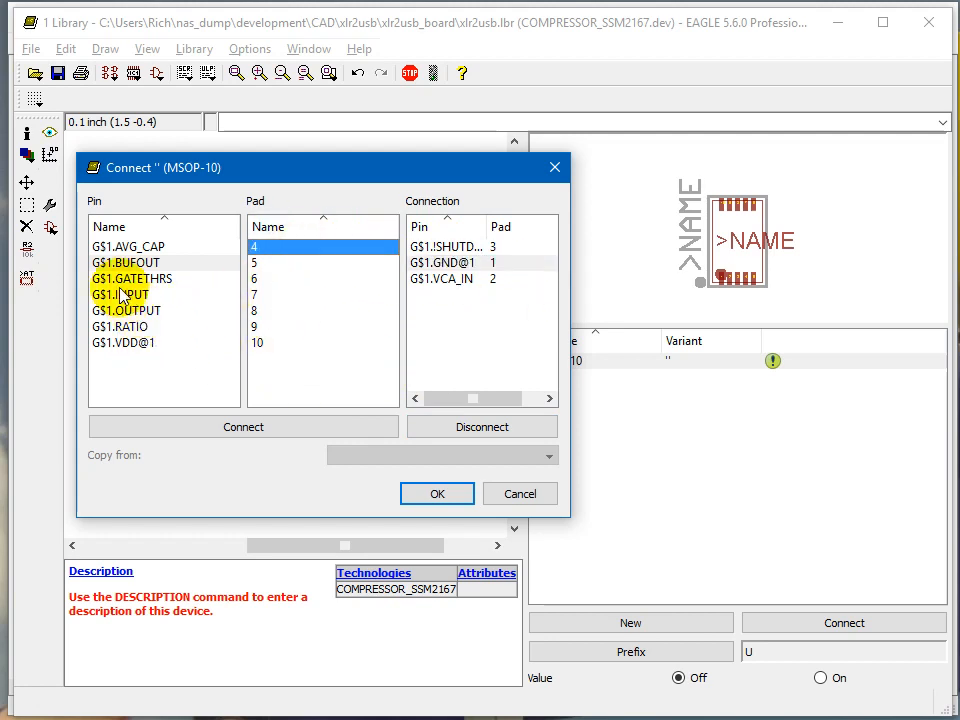
{"action": "double_click", "coordinate": [161, 262]}
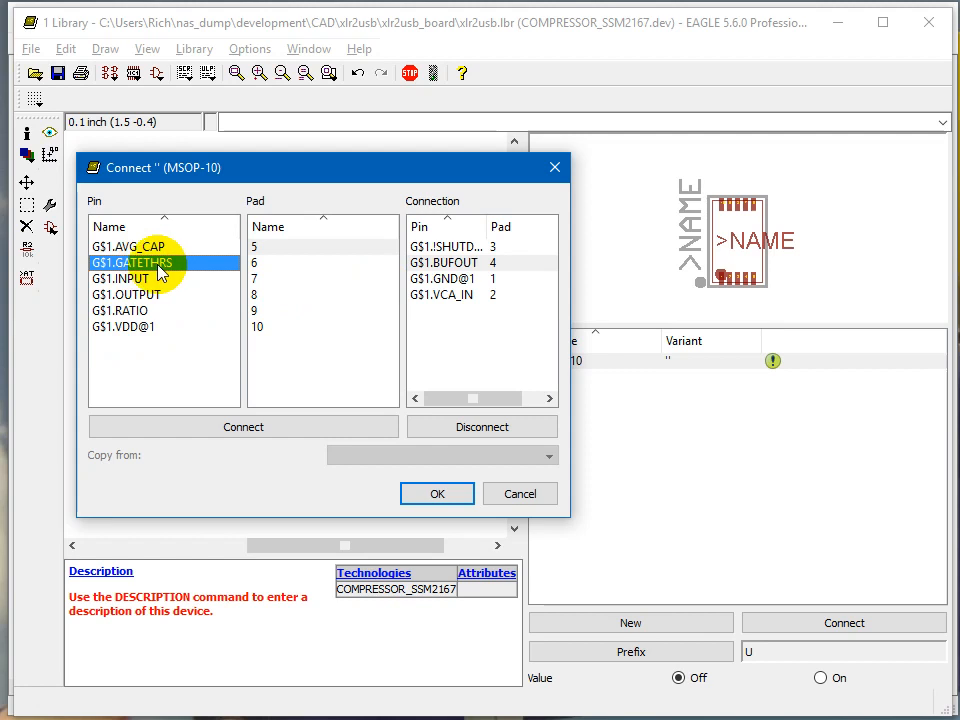
Step: Connect pins INPUT, AVG_CAP, GATETHRS and RATIO to pads 5, 6, 7 and 8
{"action": "double_click", "coordinate": [142, 279]}
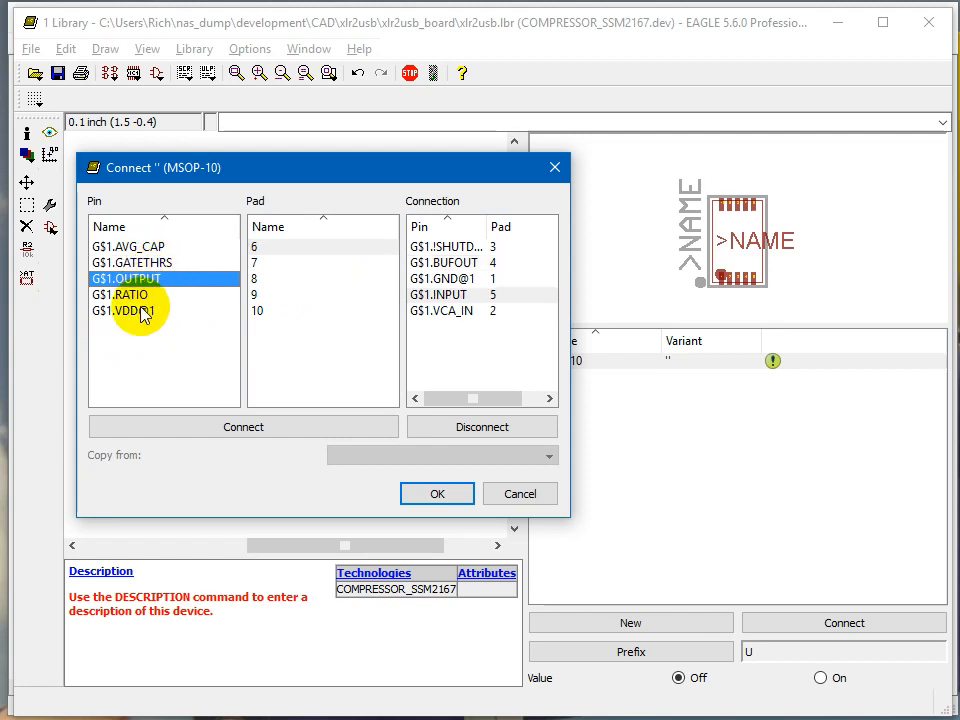
{"action": "double_click", "coordinate": [155, 246]}
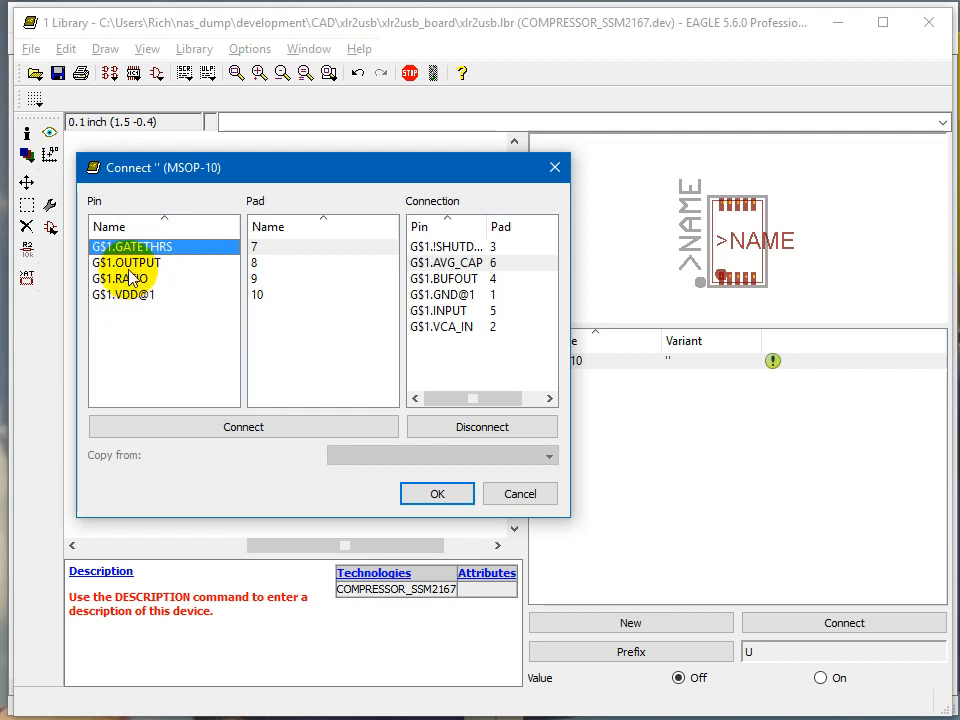
{"action": "double_click", "coordinate": [150, 248]}
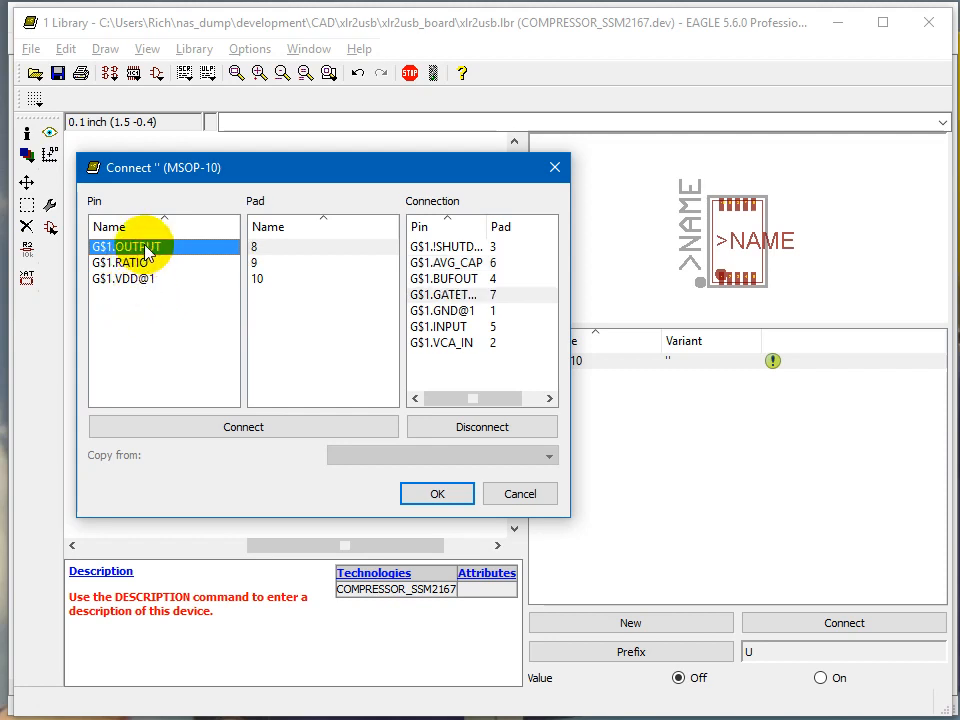
{"action": "double_click", "coordinate": [140, 262]}
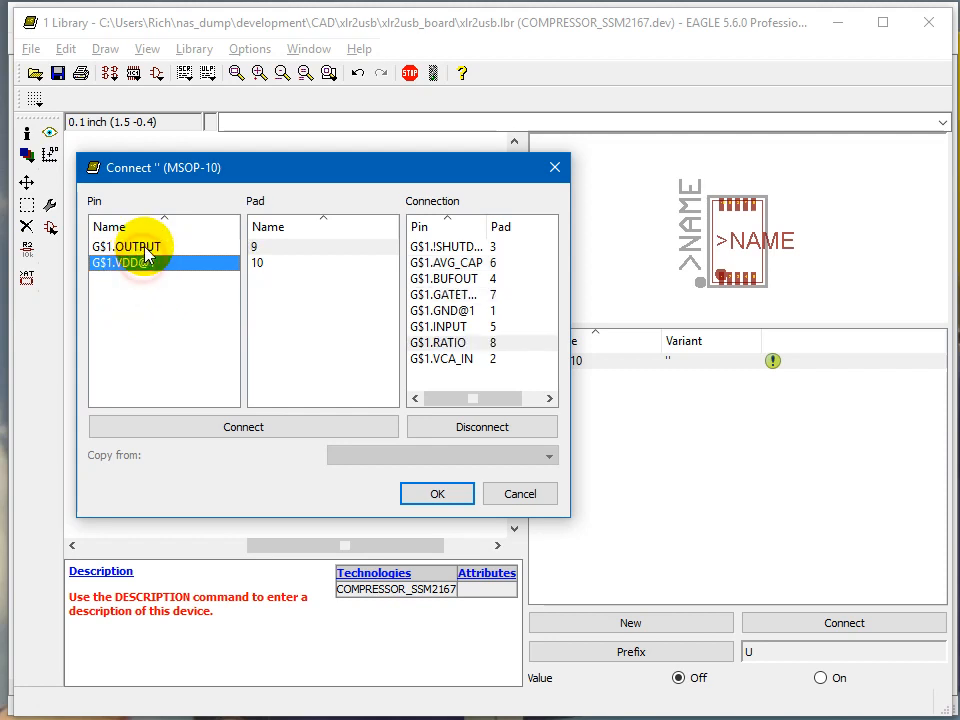
Step: Connect OUTPUT to pad 9 and VDD@1 to pad 10, and confirm the pin-to-pad mapping
{"action": "double_click", "coordinate": [145, 247]}
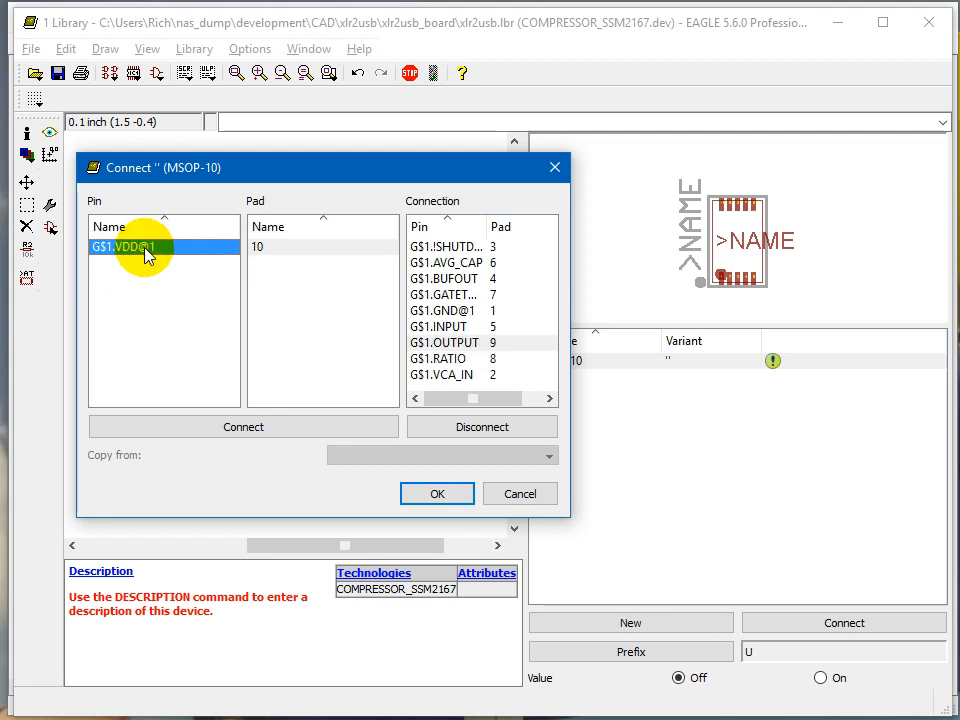
{"action": "double_click", "coordinate": [145, 248]}
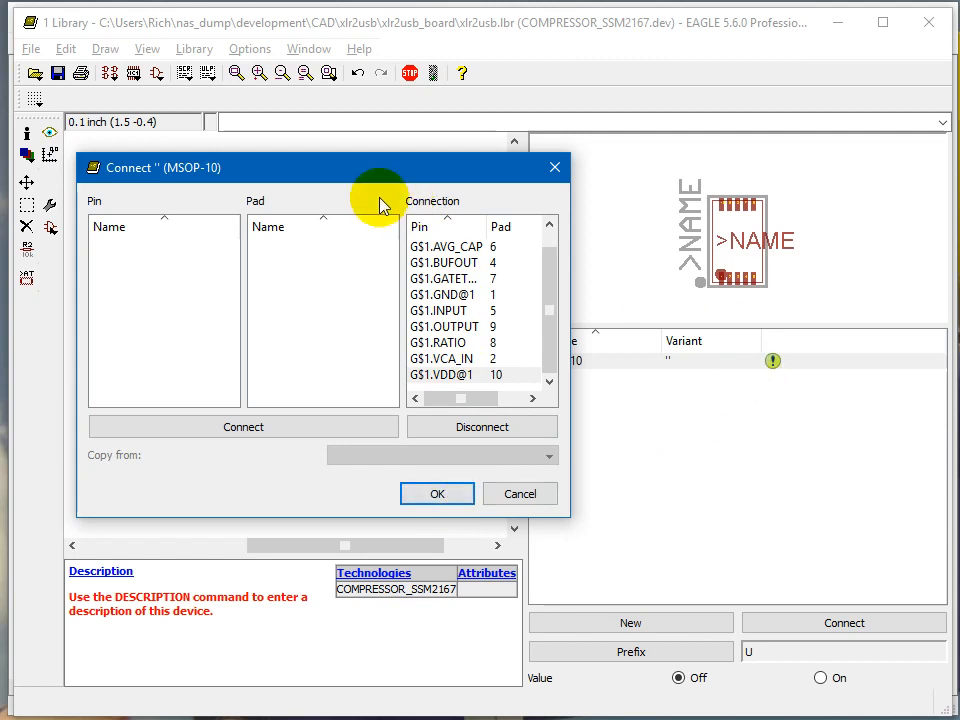
{"action": "left_click_drag", "start_coordinate": [371, 171], "coordinate": [542, 278]}
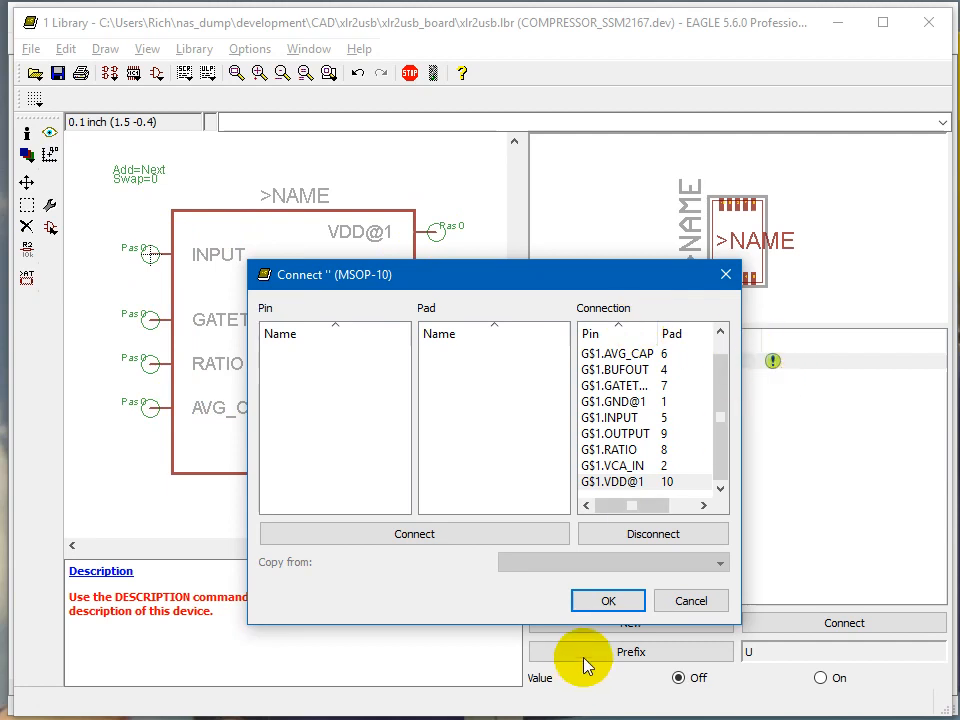
{"action": "left_click", "coordinate": [620, 604]}
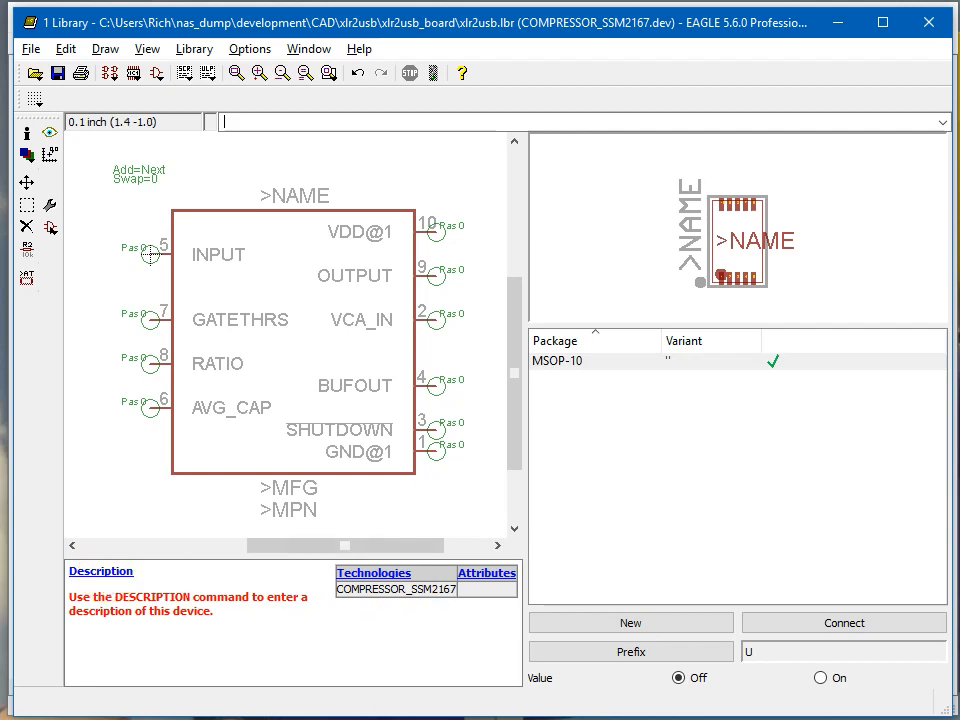
Step: Place the library editor and the SSM2167 datasheet side by side and open the device's description editor
{"action": "mouse_move", "coordinate": [959, 60]}
{"action": "left_mouse_down"}
{"action": "mouse_move", "coordinate": [694, 53]}
{"action": "mouse_move", "coordinate": [959, 74]}
{"action": "left_mouse_up"}
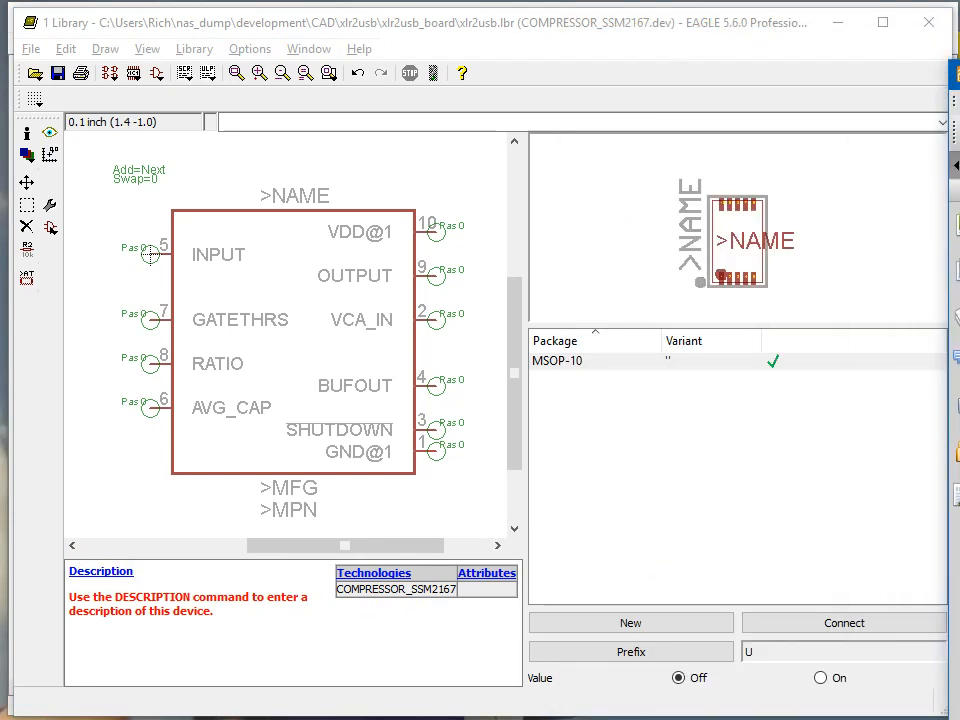
{"action": "left_click_drag", "start_coordinate": [948, 172], "coordinate": [501, 186]}
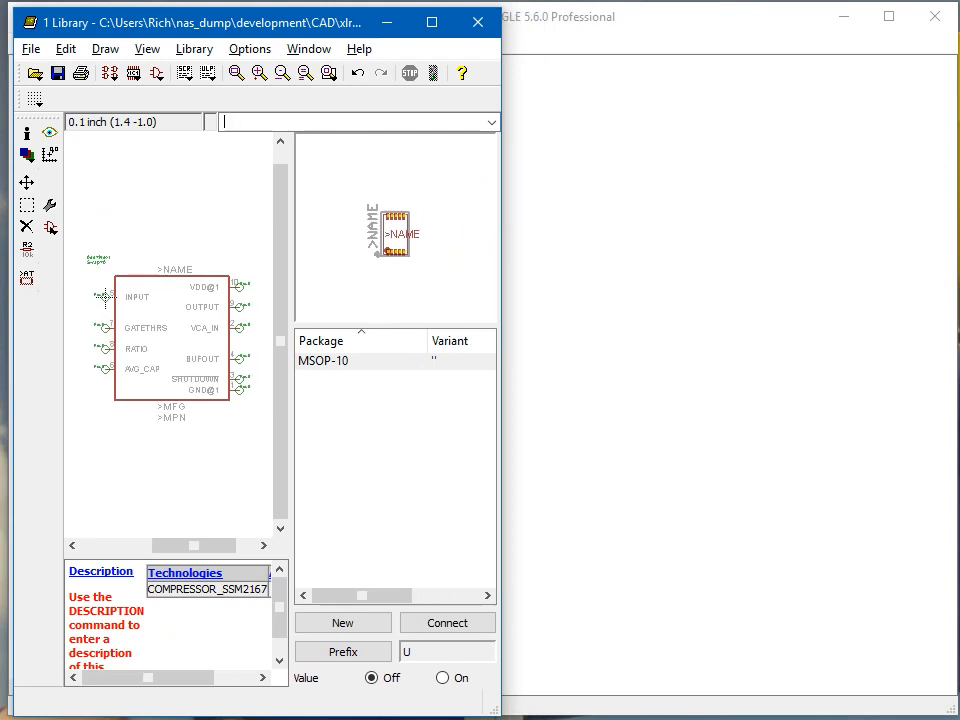
{"action": "left_click_drag", "start_coordinate": [959, 24], "coordinate": [789, 22]}
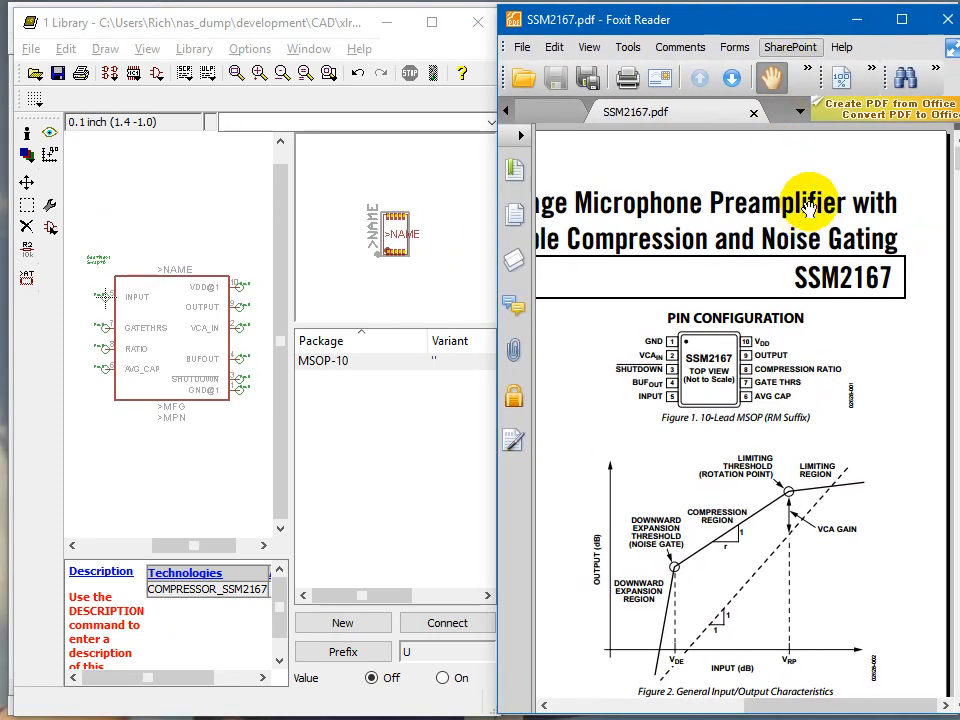
{"action": "left_click", "coordinate": [100, 570]}
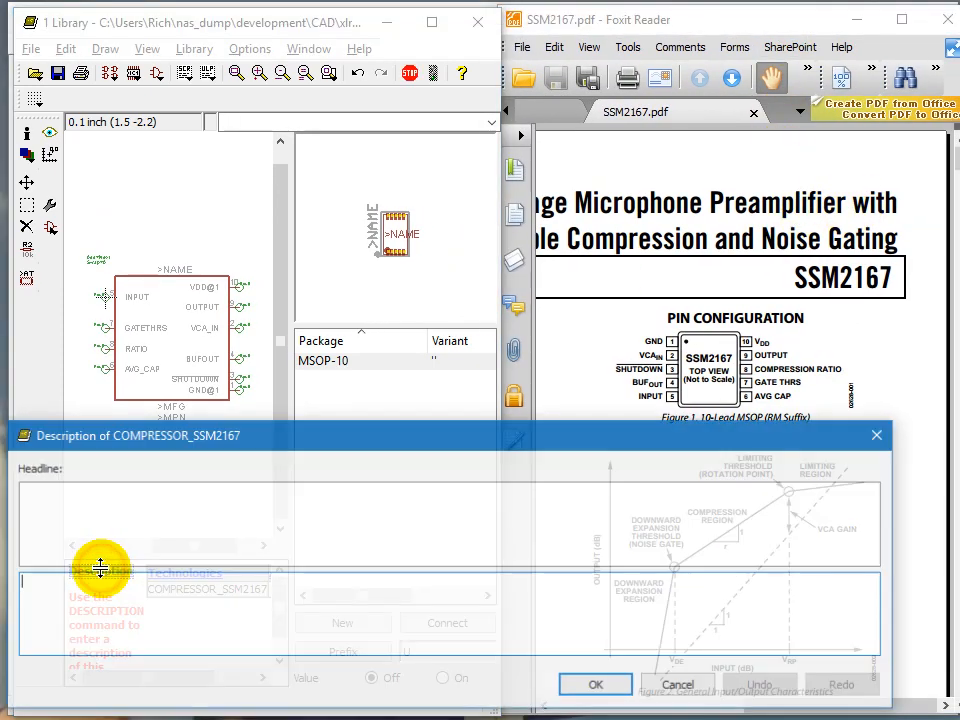
Step: Copy the datasheet's title "Low Voltage Microphone Preamplifier with Variable Compression and Noise Gating"
{"action": "left_click", "coordinate": [614, 188]}
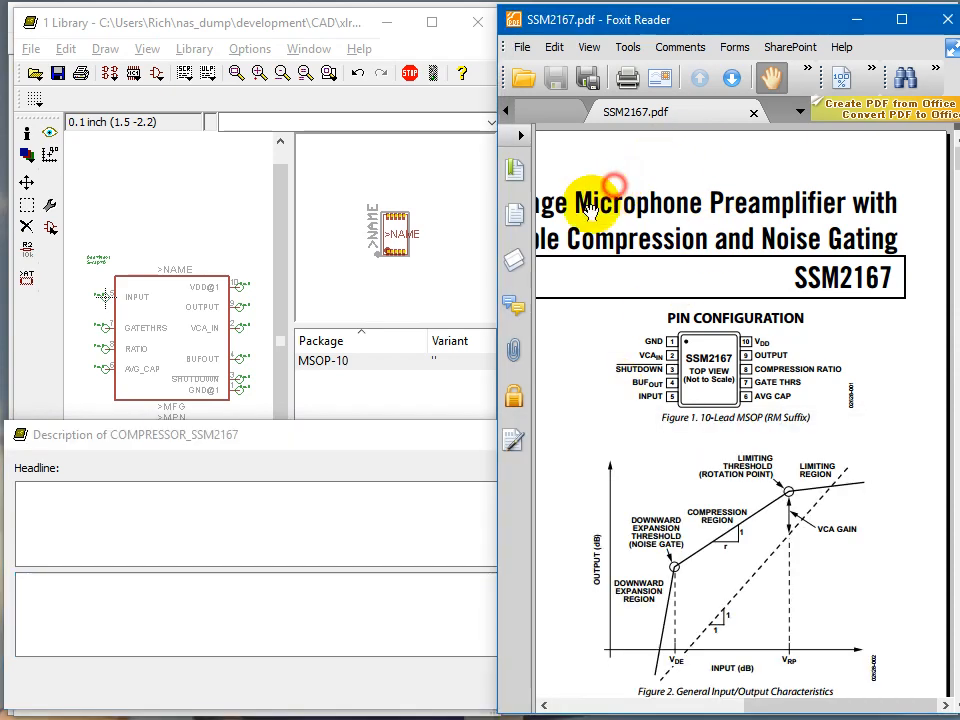
{"action": "double_click", "coordinate": [888, 240]}
{"action": "left_click", "coordinate": [908, 241]}
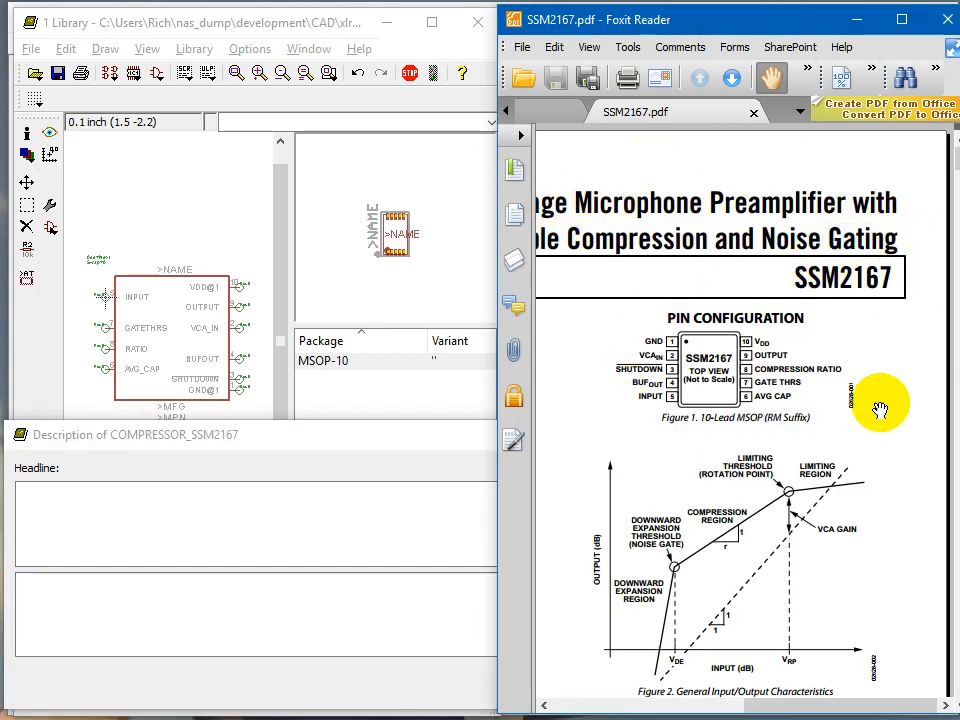
{"action": "left_click_drag", "start_coordinate": [774, 704], "coordinate": [560, 699]}
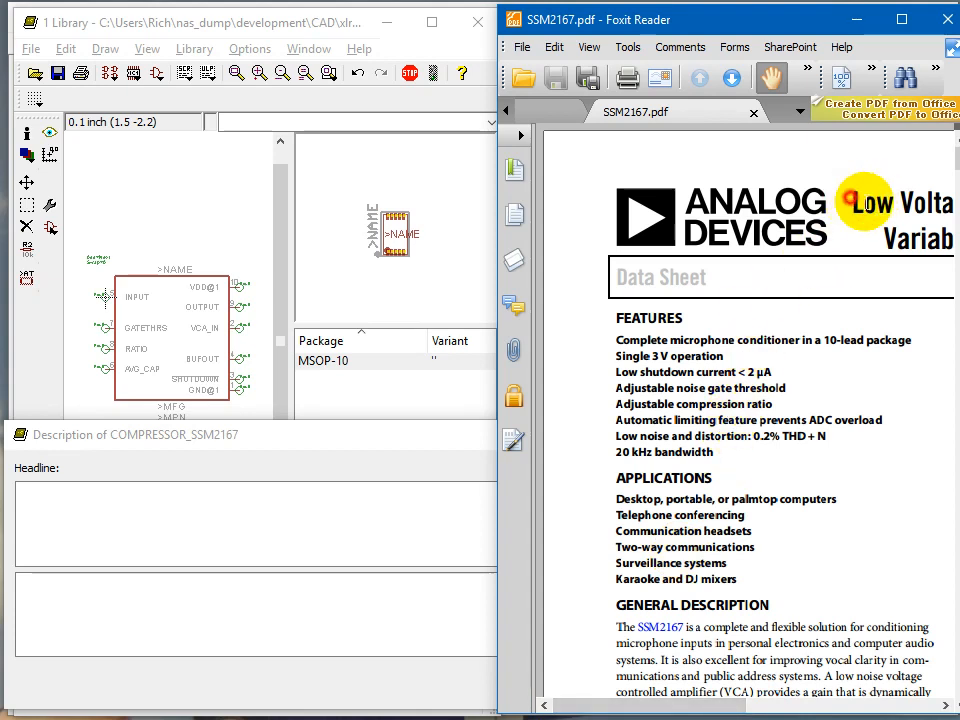
{"action": "left_click_drag", "start_coordinate": [848, 200], "coordinate": [810, 236]}
{"action": "right_click", "coordinate": [799, 207]}
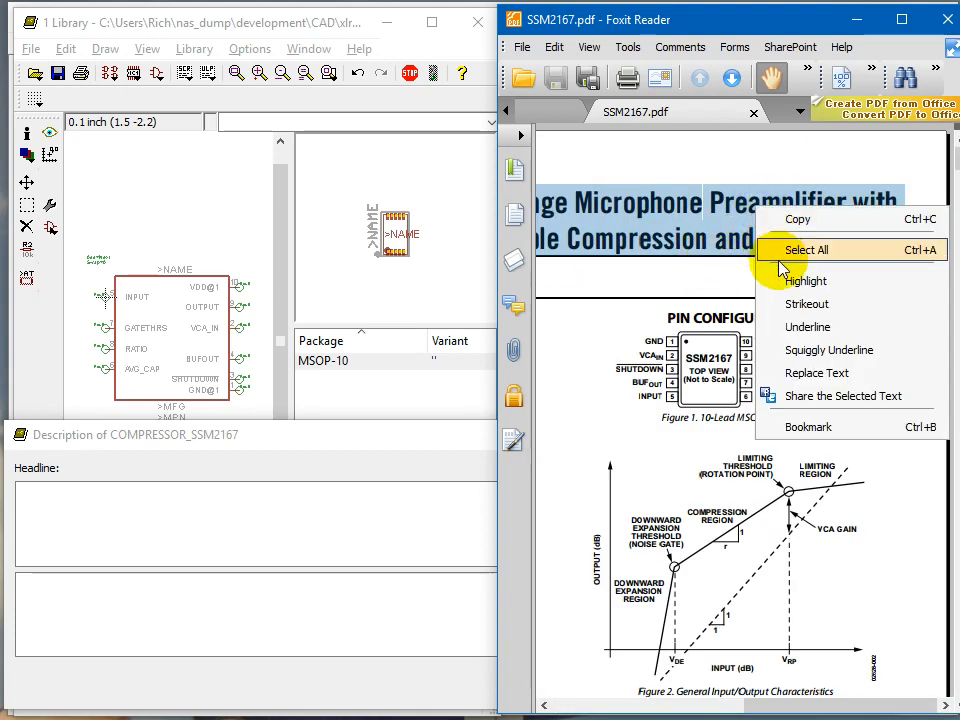
{"action": "left_click", "coordinate": [798, 220]}
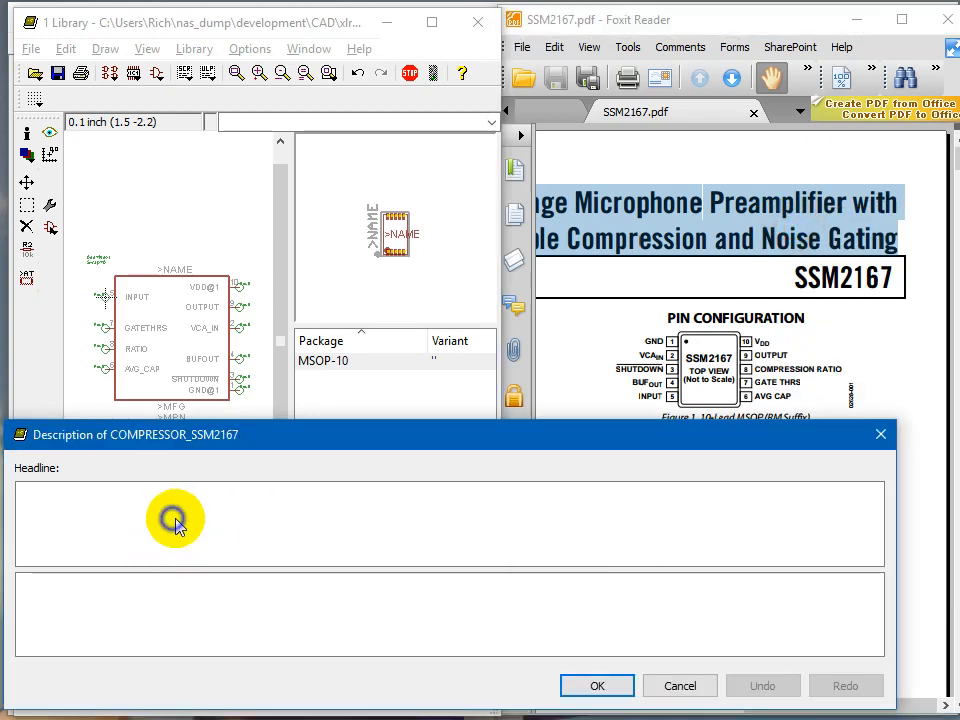
Step: Paste the copied title into the device description text
{"action": "right_click", "coordinate": [195, 518]}
{"action": "right_click", "coordinate": [146, 604]}
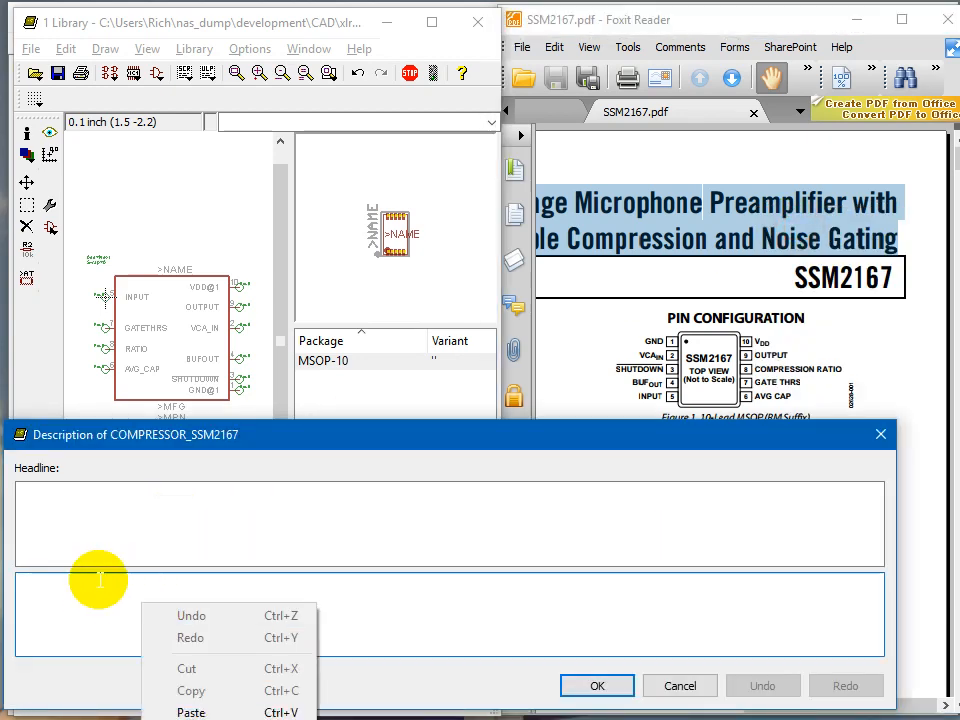
{"action": "left_click", "coordinate": [66, 597]}
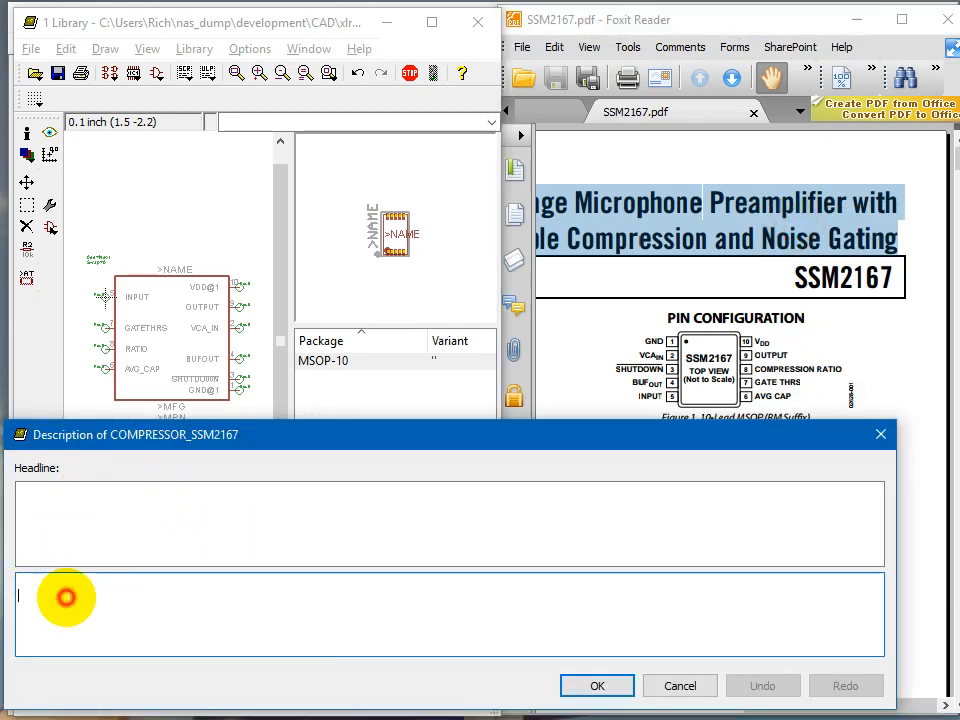
{"action": "right_click", "coordinate": [76, 583]}
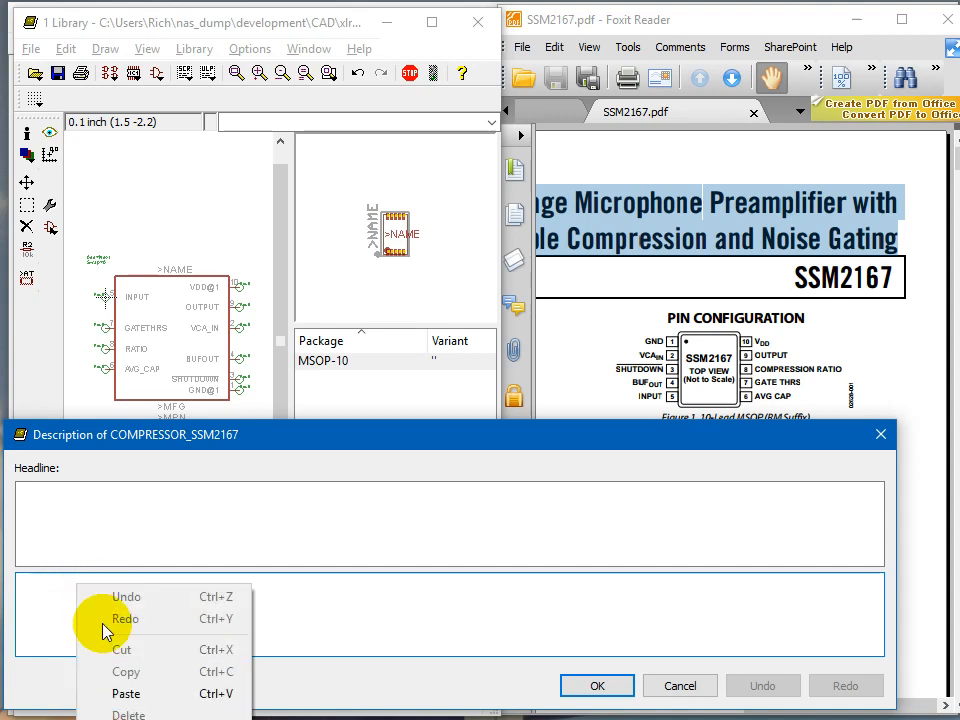
{"action": "left_click", "coordinate": [124, 690]}
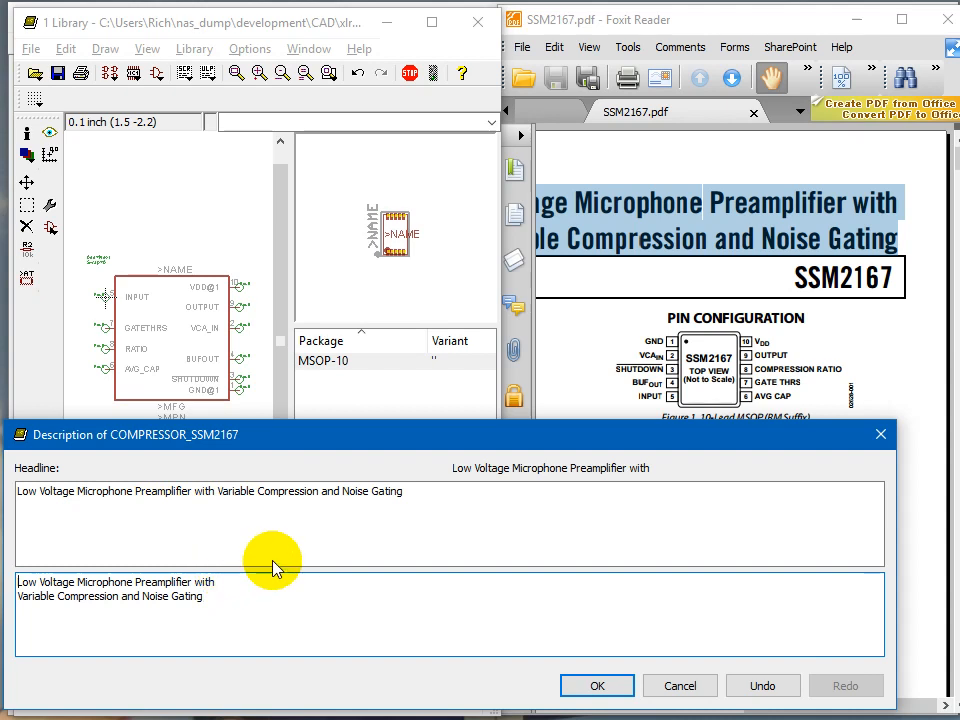
Step: Join the pasted title's two lines into a single line of description text
{"action": "type", "text": "<b>"}
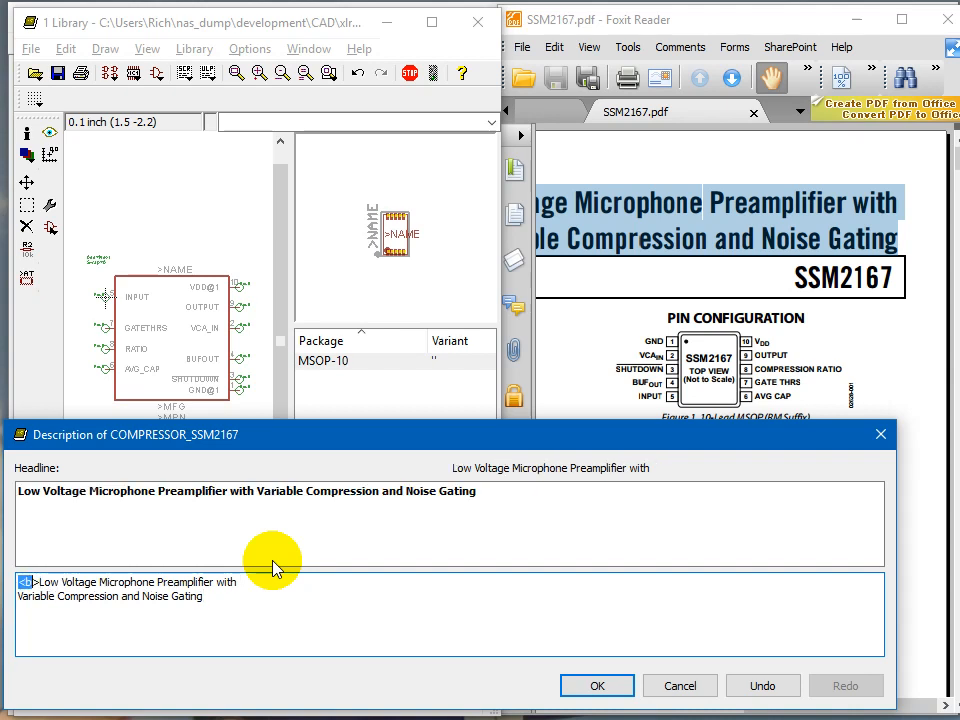
{"action": "key", "text": "Delete"}
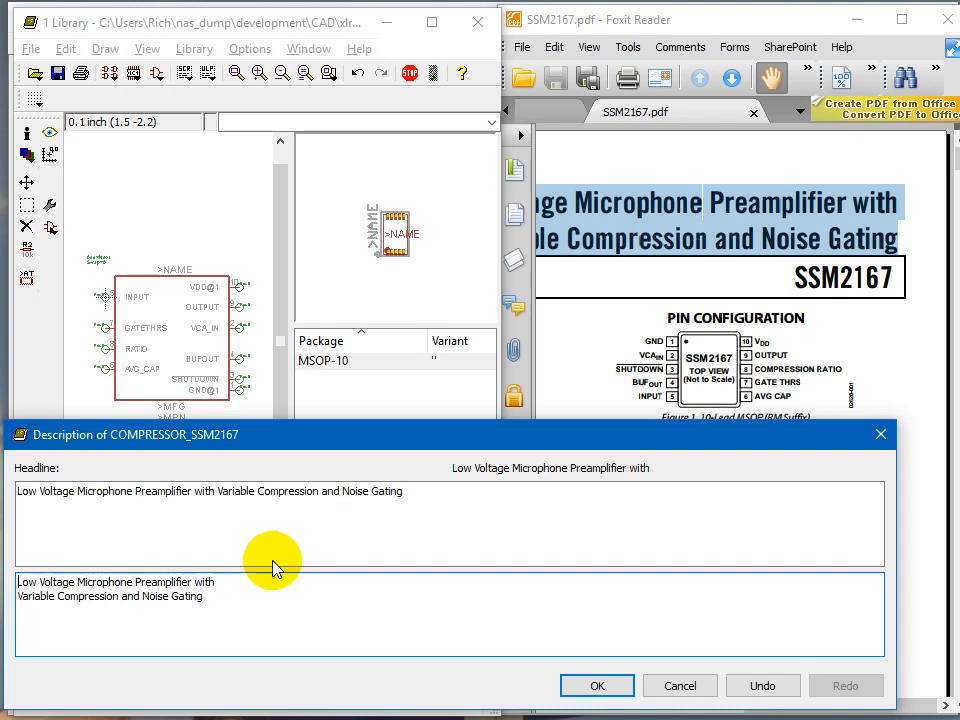
{"action": "key", "text": "End"}
{"action": "key", "text": "Delete"}
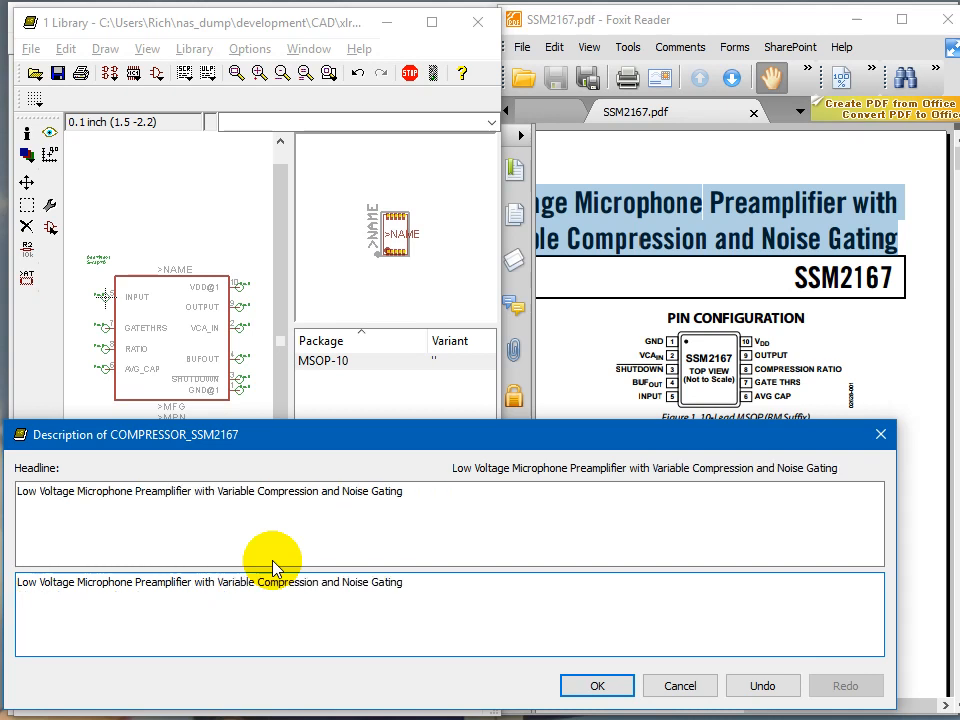
Step: Try inserting a line break and a <p> tag between the title's halves, then remove them
{"action": "key", "text": "Return"}
{"action": "key", "text": "Return"}
{"action": "key", "text": "BackSpace"}
{"action": "key", "text": "BackSpace"}
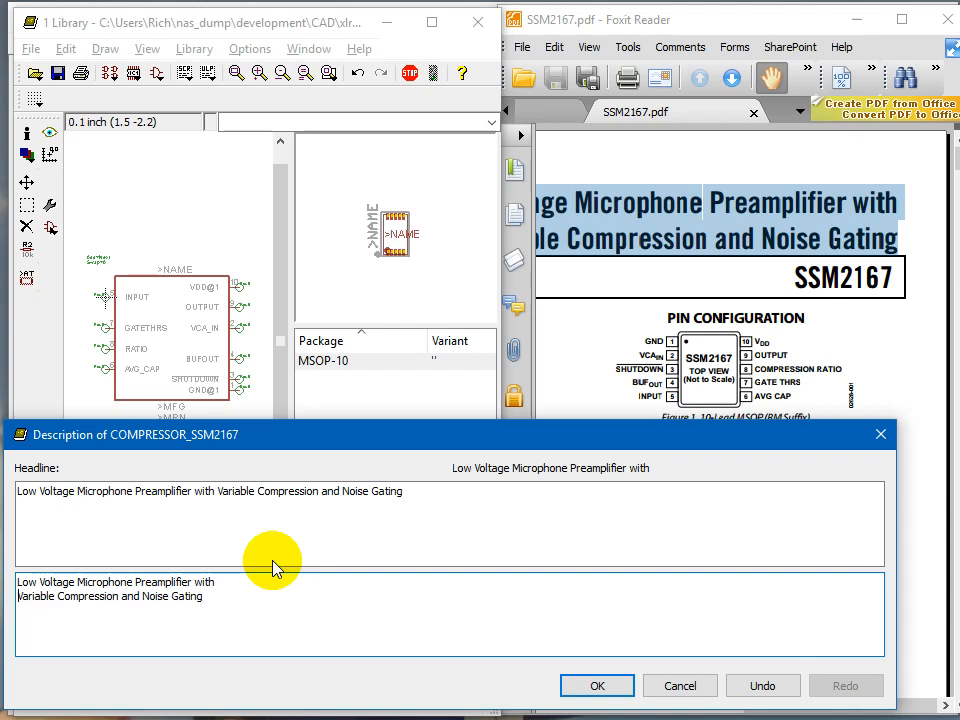
{"action": "type", "text": "<p>"}
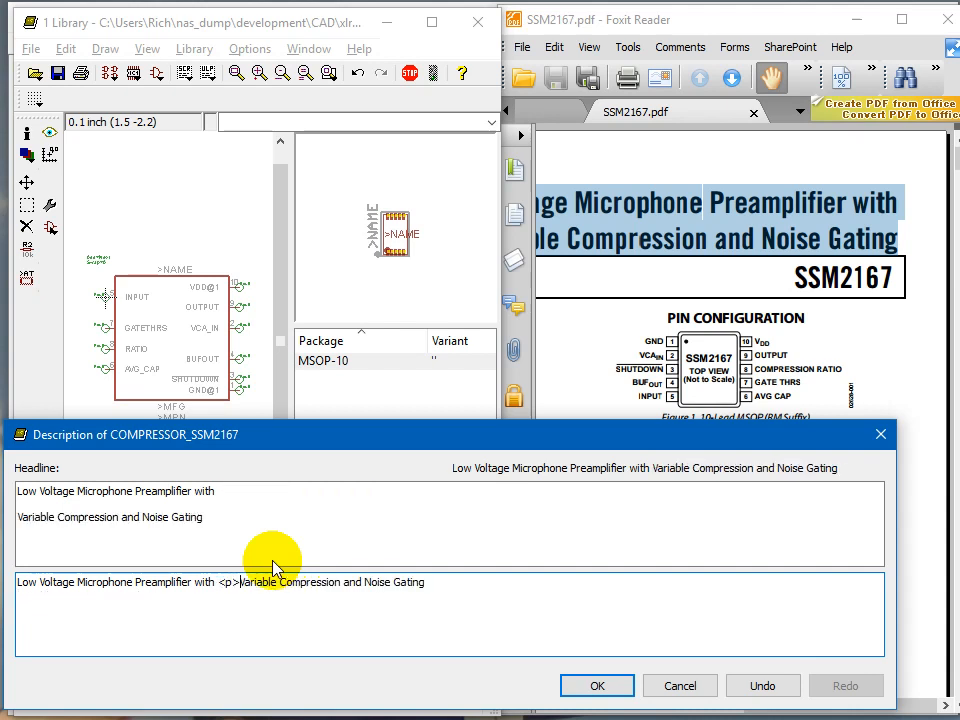
{"action": "key", "text": "BackSpace"}
{"action": "key", "text": "BackSpace"}
{"action": "key", "text": "BackSpace"}
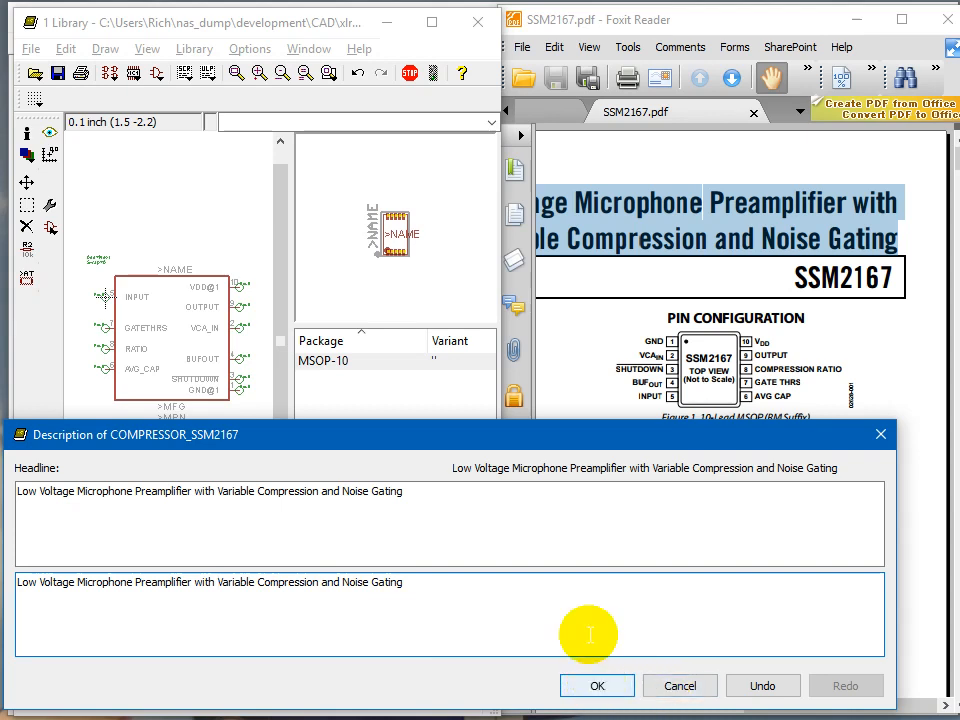
{"action": "left_click", "coordinate": [849, 343]}
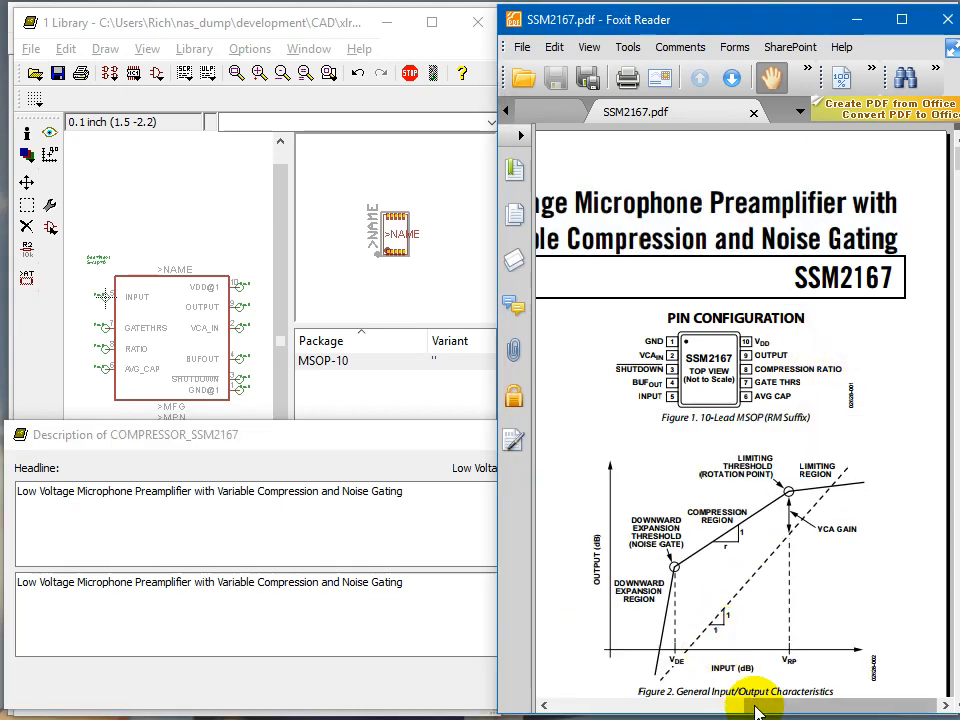
Step: Add "3V operation" and "3x5 MSOP package" as separate <p> paragraphs to the device description and confirm it
{"action": "left_click_drag", "start_coordinate": [756, 707], "coordinate": [582, 703]}
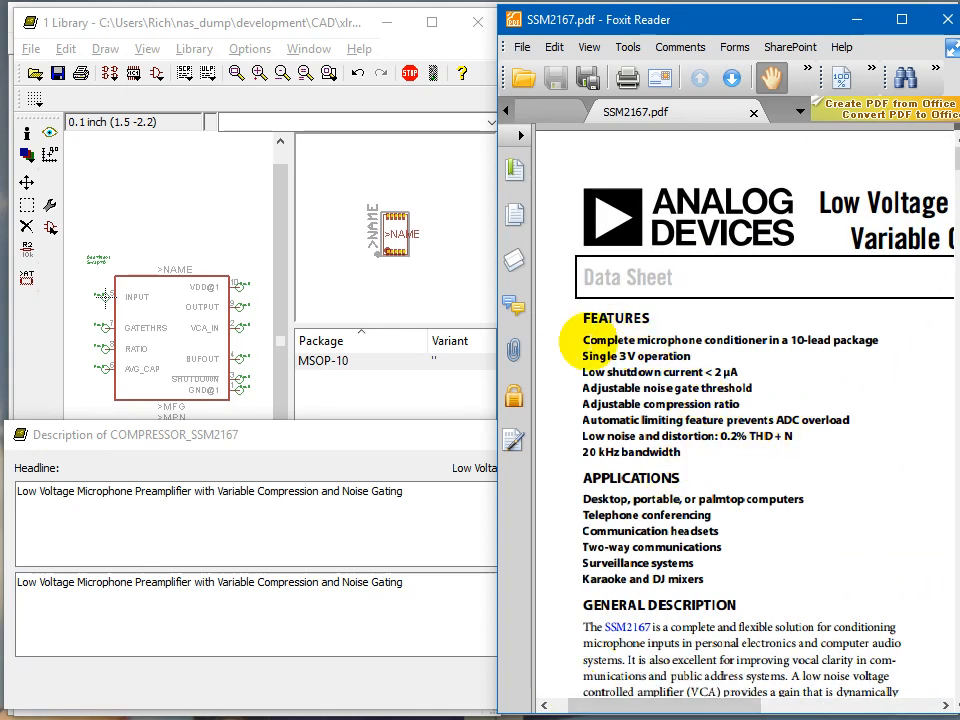
{"action": "mouse_move", "coordinate": [585, 356]}
{"action": "left_mouse_down"}
{"action": "mouse_move", "coordinate": [606, 368]}
{"action": "mouse_move", "coordinate": [685, 350]}
{"action": "mouse_move", "coordinate": [561, 350]}
{"action": "mouse_move", "coordinate": [583, 358]}
{"action": "left_mouse_up"}
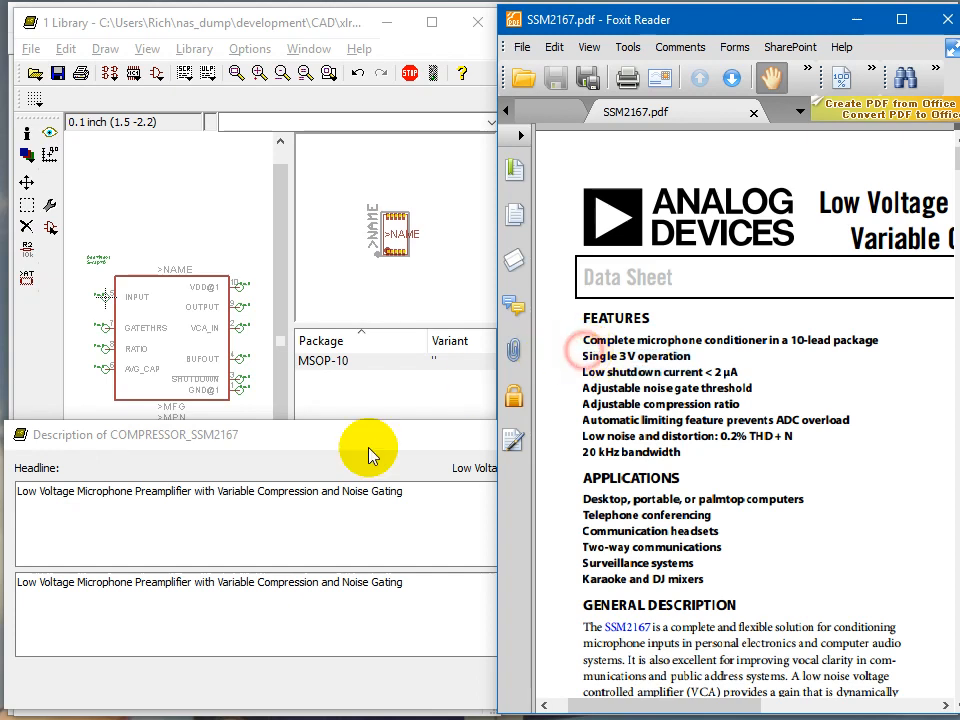
{"action": "left_click", "coordinate": [362, 600]}
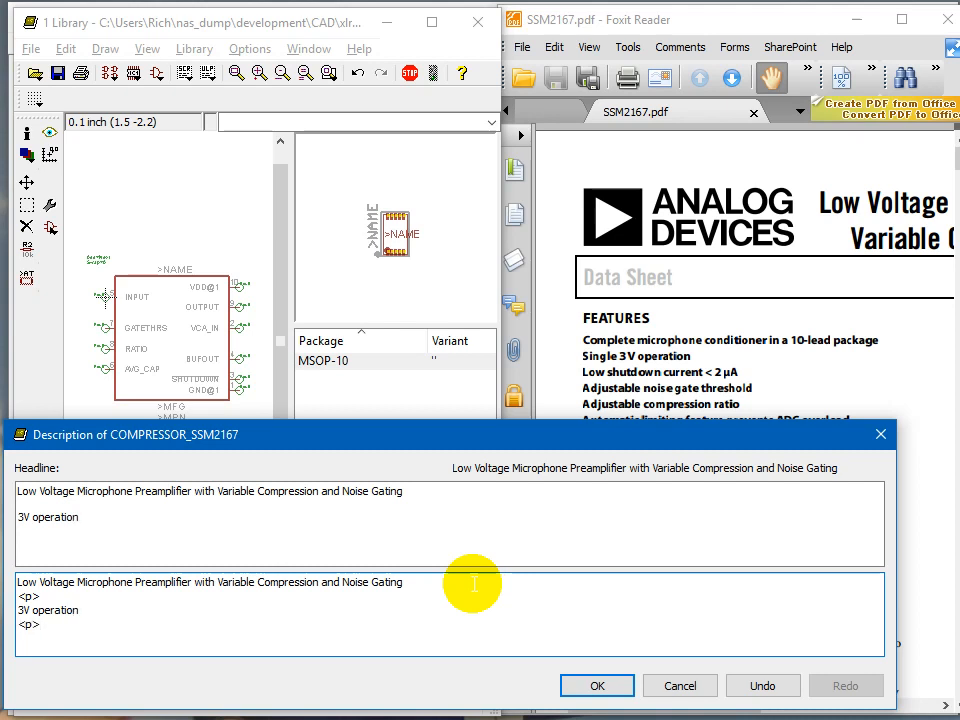
{"action": "key", "text": "Return"}
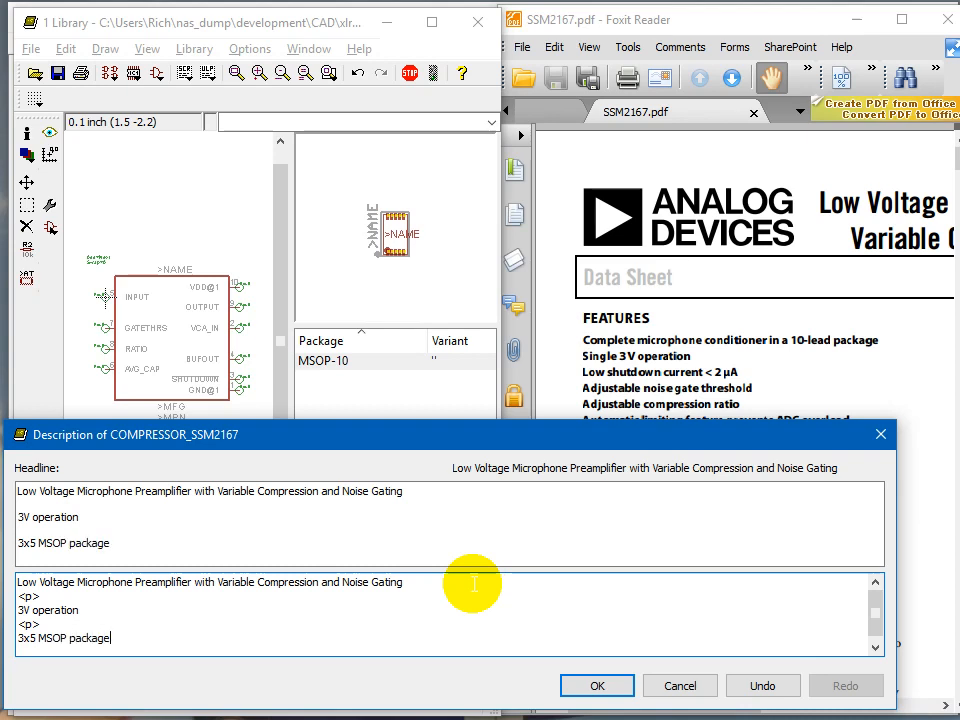
{"action": "left_click", "coordinate": [622, 687]}
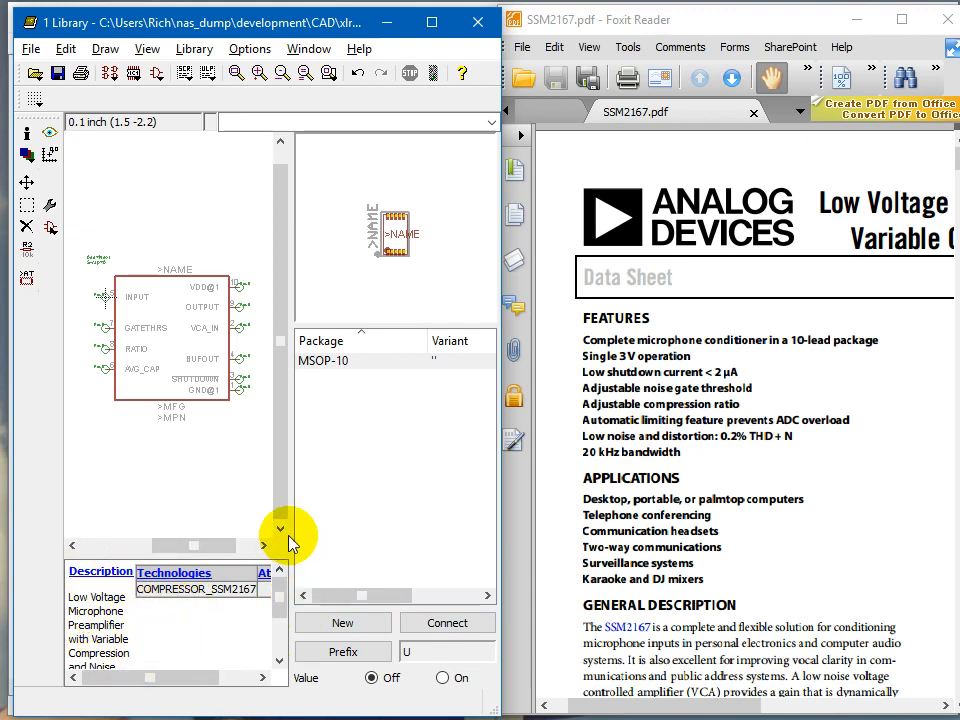
Step: Open the device's attributes and add an MFG attribute with the value ANALOG DEVICES
{"action": "left_click_drag", "start_coordinate": [291, 531], "coordinate": [396, 534]}
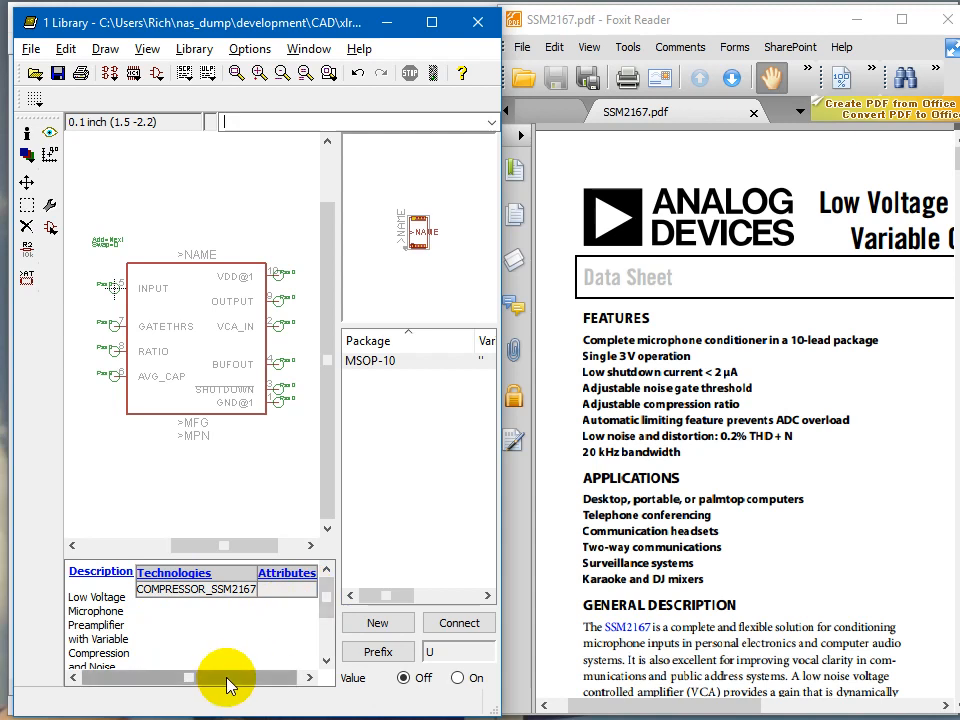
{"action": "left_click_drag", "start_coordinate": [227, 678], "coordinate": [234, 678]}
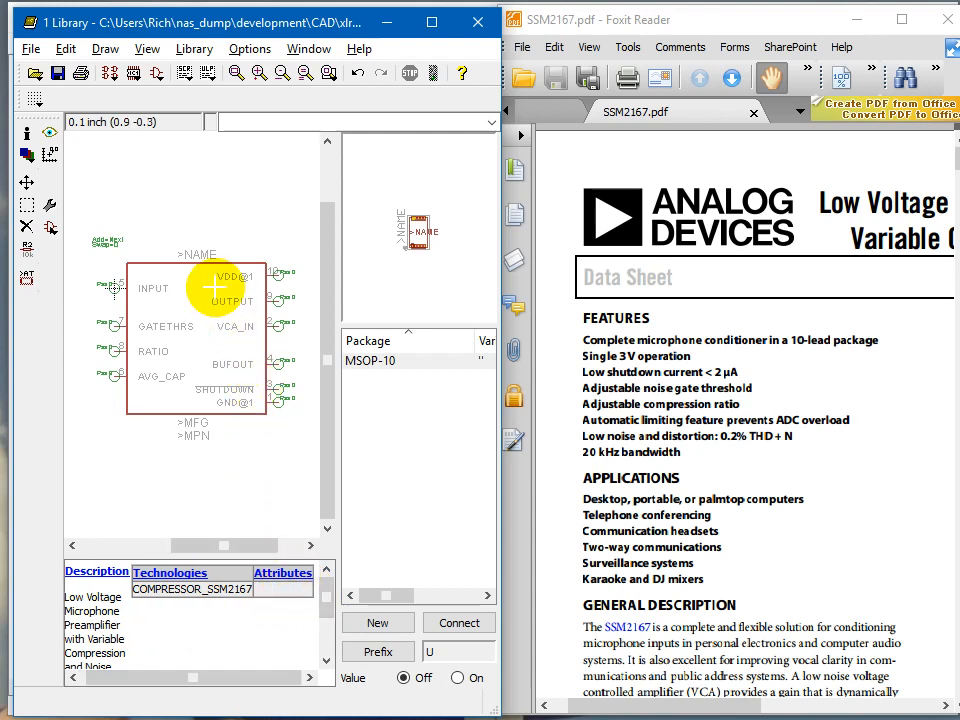
{"action": "left_click", "coordinate": [287, 580]}
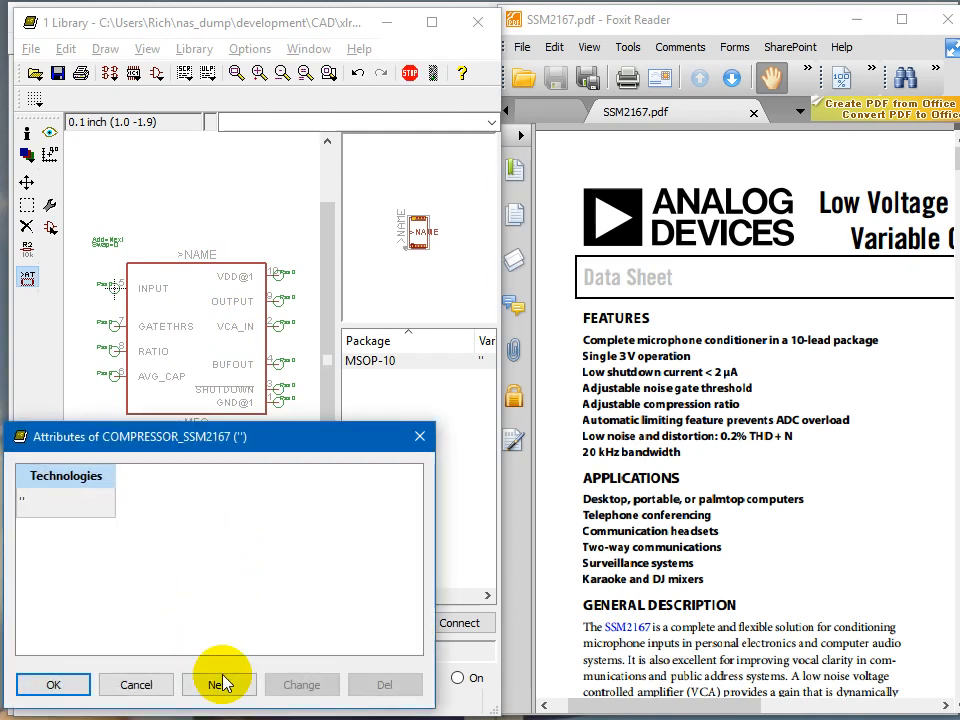
{"action": "left_click", "coordinate": [220, 685]}
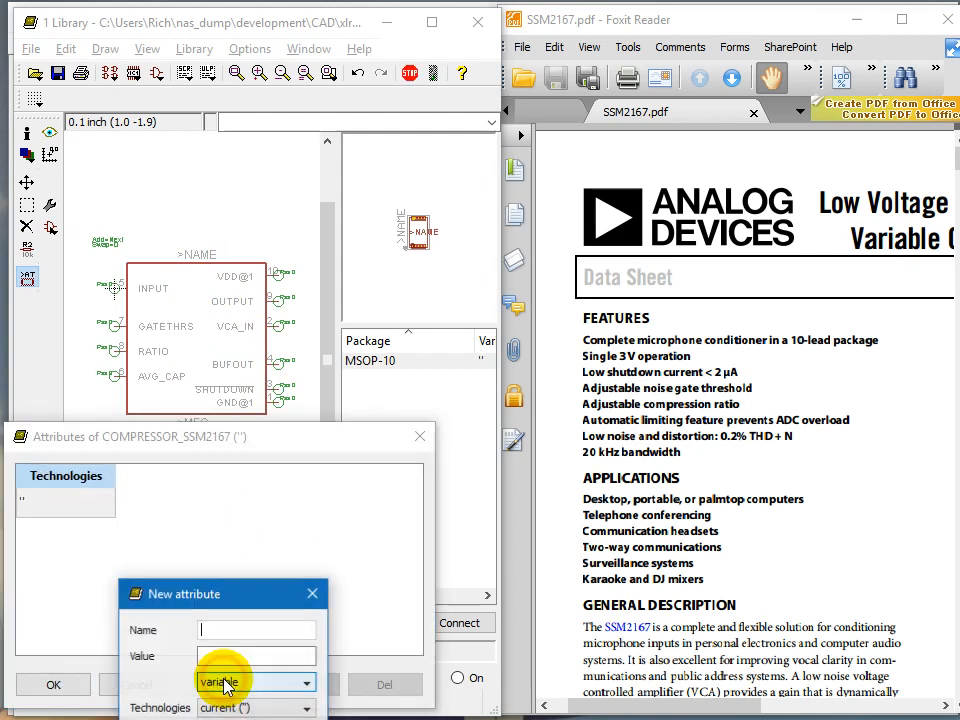
{"action": "left_click_drag", "start_coordinate": [225, 606], "coordinate": [268, 221]}
{"action": "left_click", "coordinate": [275, 254]}
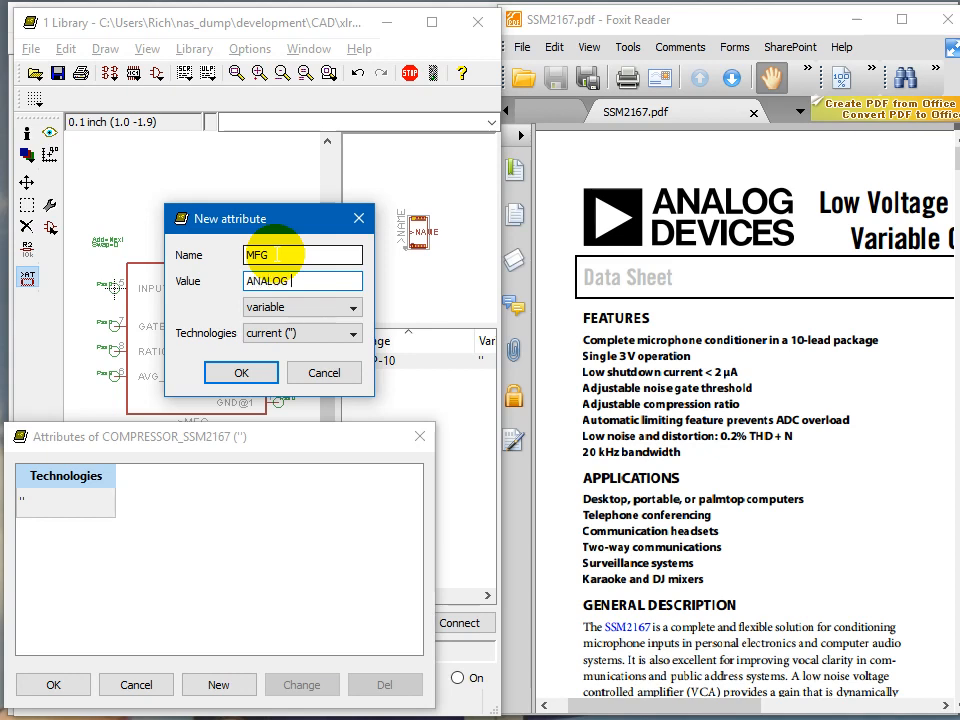
{"action": "key", "text": "Return"}
{"action": "key", "text": "Return"}
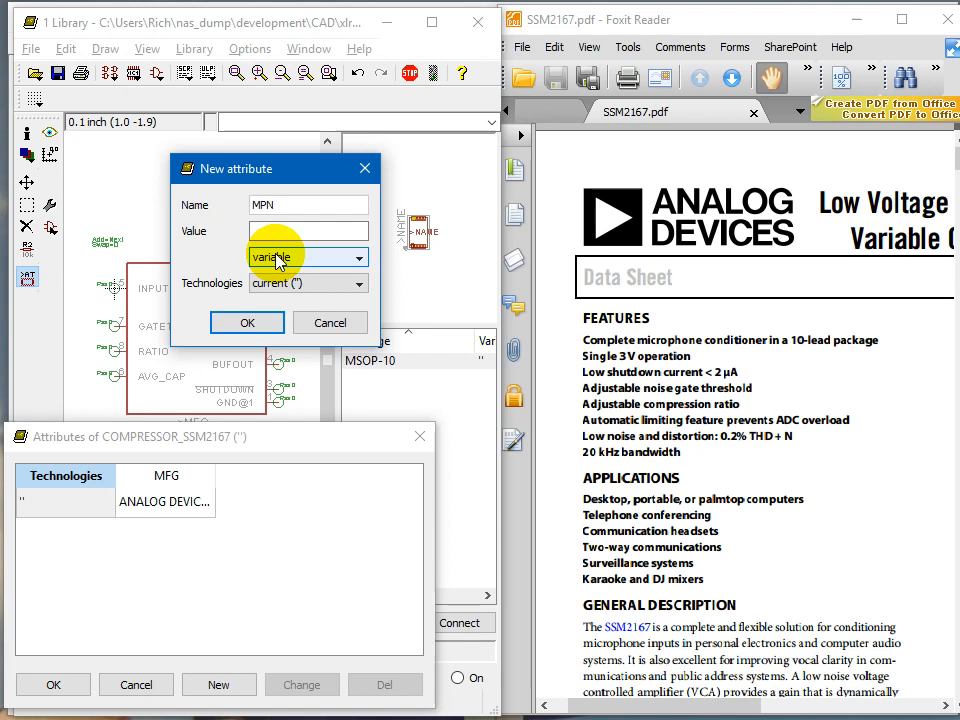
Step: Copy the SSM2167-1RMZ-R7 model number from the datasheet's ordering guide
{"action": "left_click", "coordinate": [760, 476]}
{"action": "scroll", "coordinate": [852, 428], "scroll_direction": "down", "scroll_amount": 5}
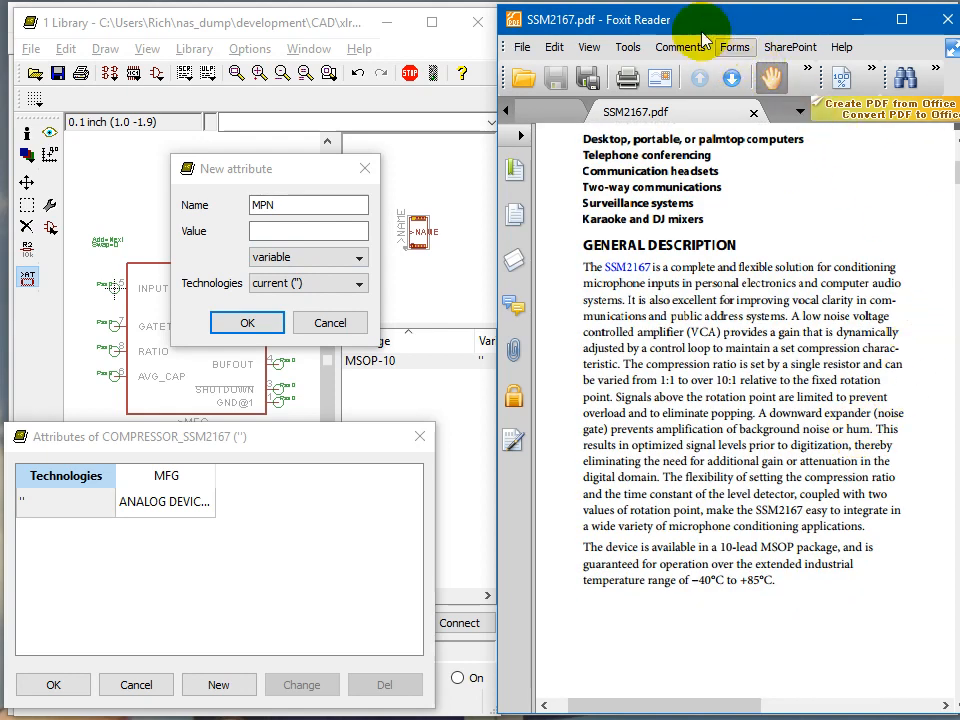
{"action": "left_click_drag", "start_coordinate": [700, 22], "coordinate": [674, 22]}
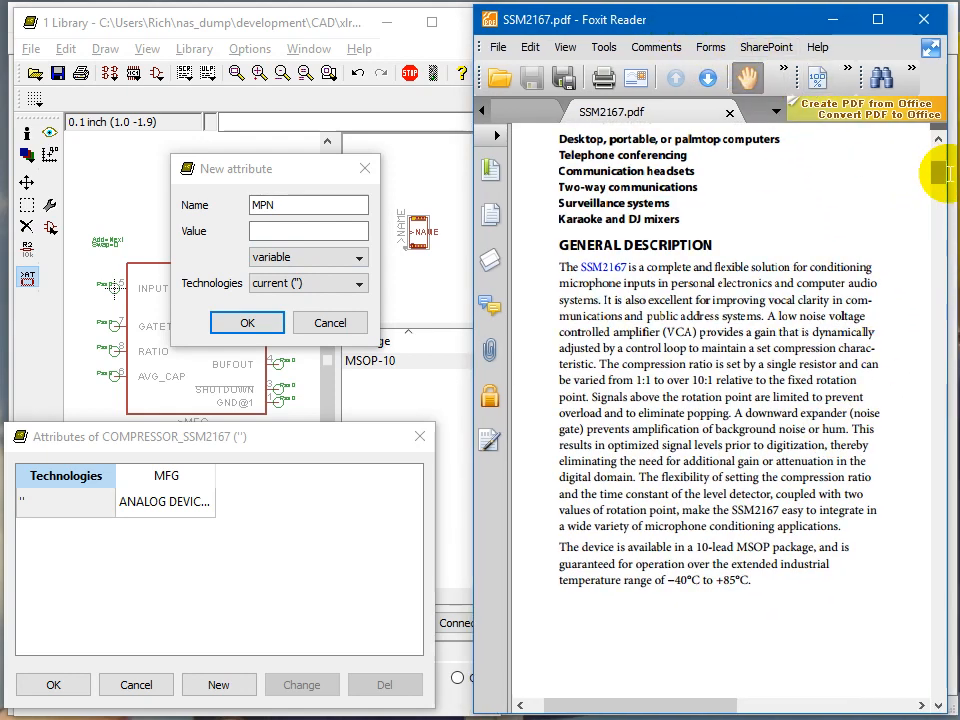
{"action": "left_click", "coordinate": [872, 231]}
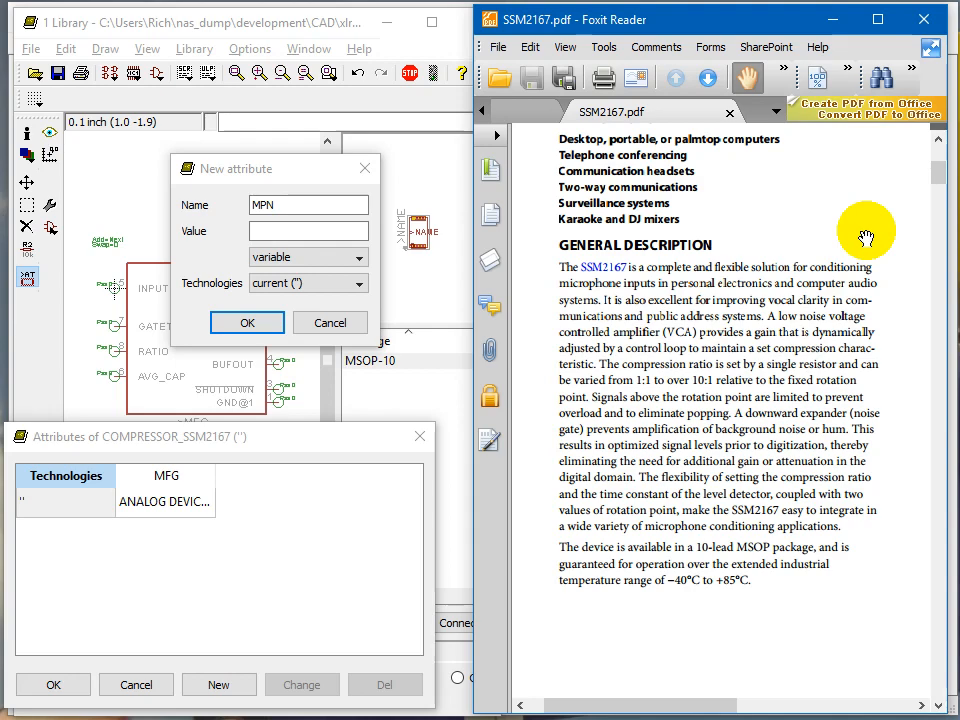
{"action": "left_click", "coordinate": [877, 205]}
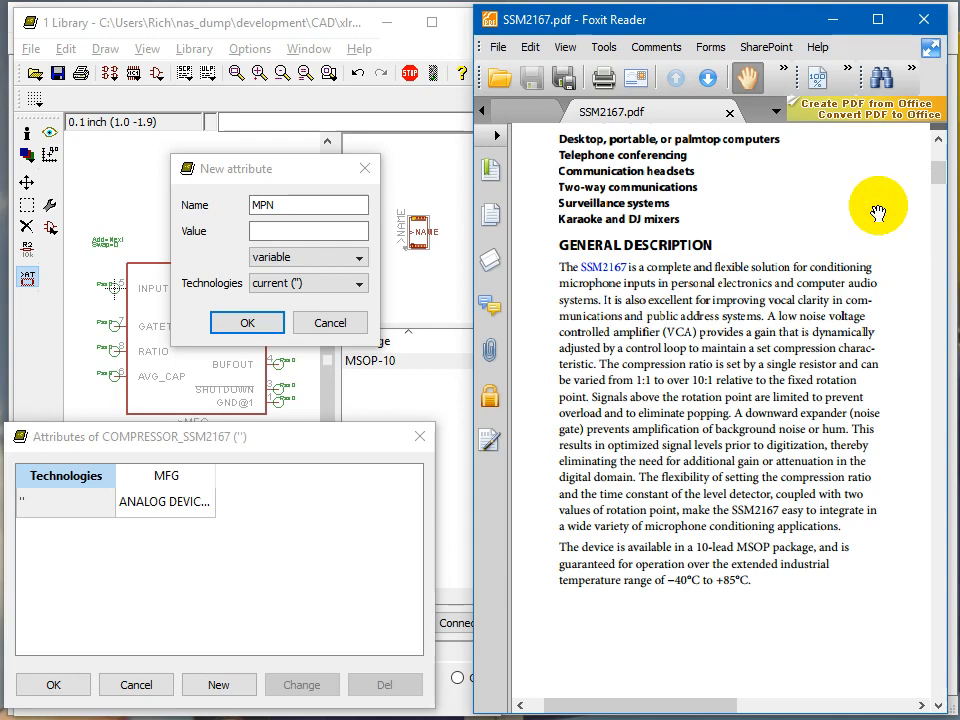
{"action": "left_click_drag", "start_coordinate": [935, 172], "coordinate": [936, 630]}
{"action": "double_click", "coordinate": [651, 575]}
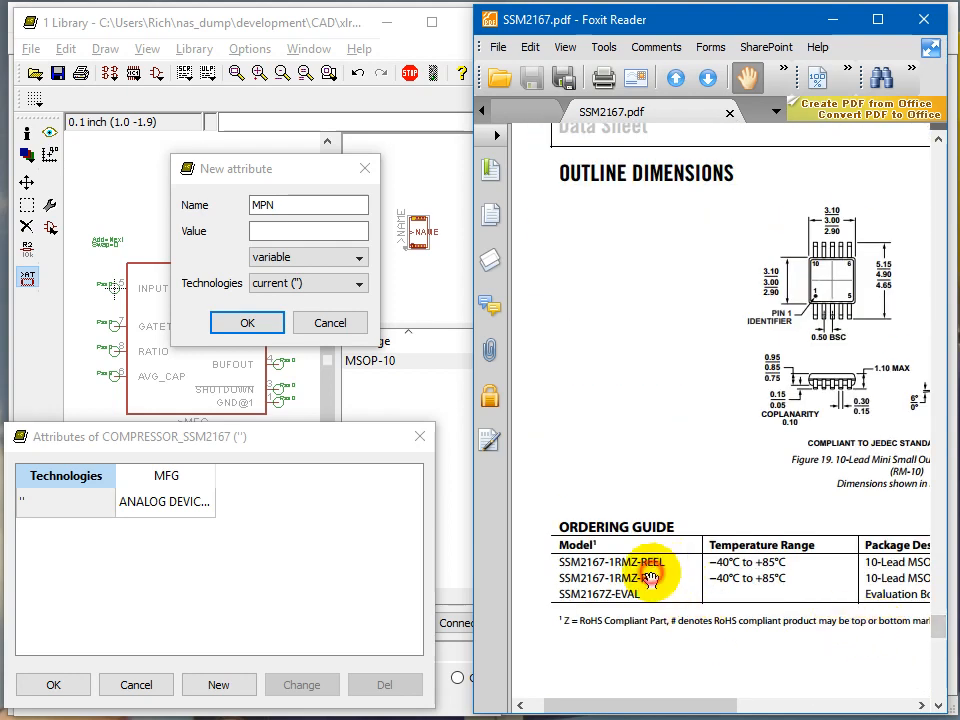
{"action": "mouse_move", "coordinate": [621, 703]}
{"action": "left_mouse_down"}
{"action": "mouse_move", "coordinate": [671, 703]}
{"action": "mouse_move", "coordinate": [628, 700]}
{"action": "left_mouse_up"}
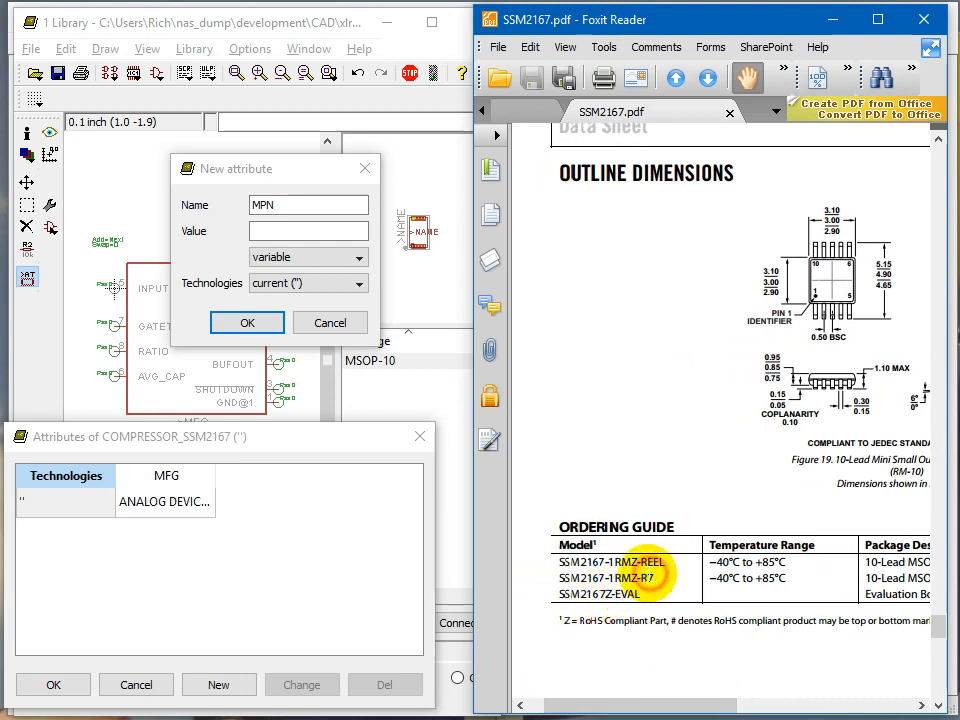
{"action": "left_click_drag", "start_coordinate": [656, 577], "coordinate": [556, 578]}
{"action": "key", "text": "ctrl+c"}
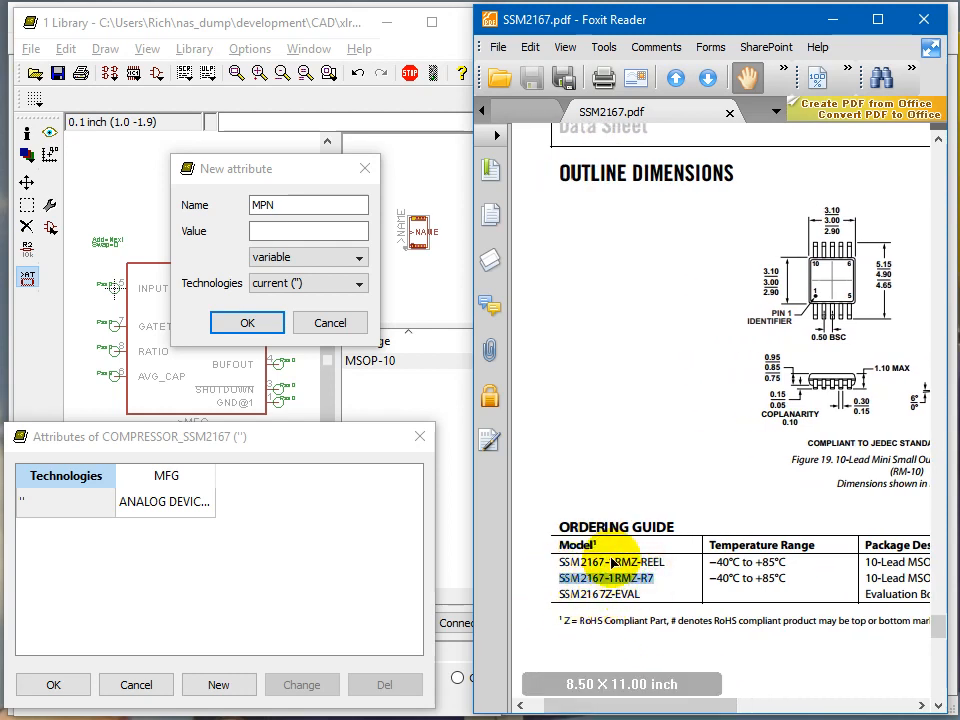
Step: Add an MPN attribute with the value SSM2167-1RMZ
{"action": "left_click", "coordinate": [294, 226]}
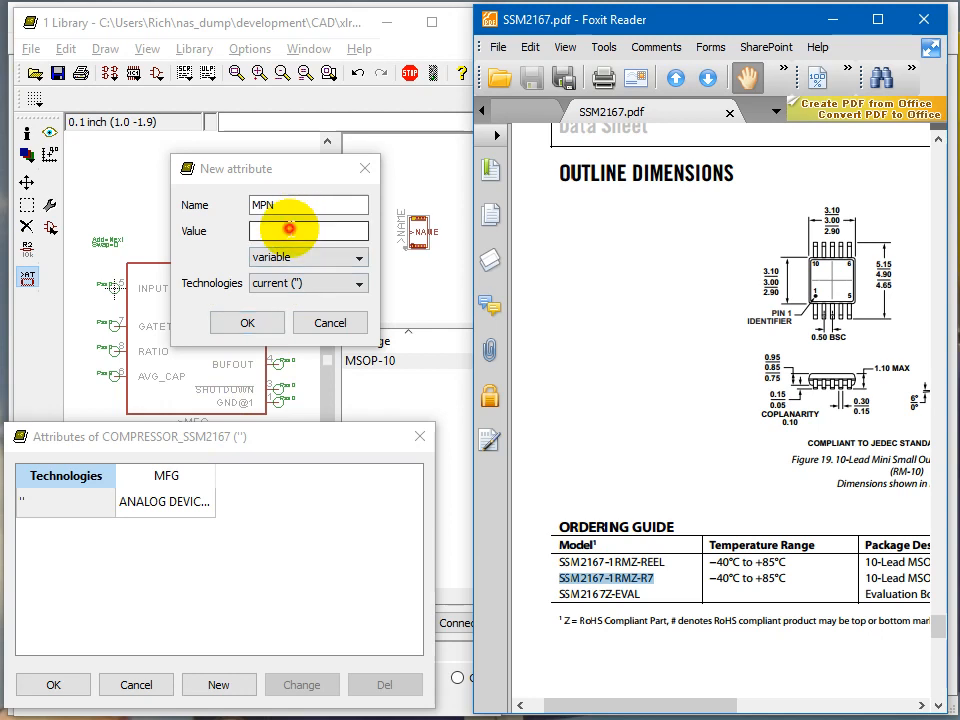
{"action": "key", "text": "ctrl+v"}
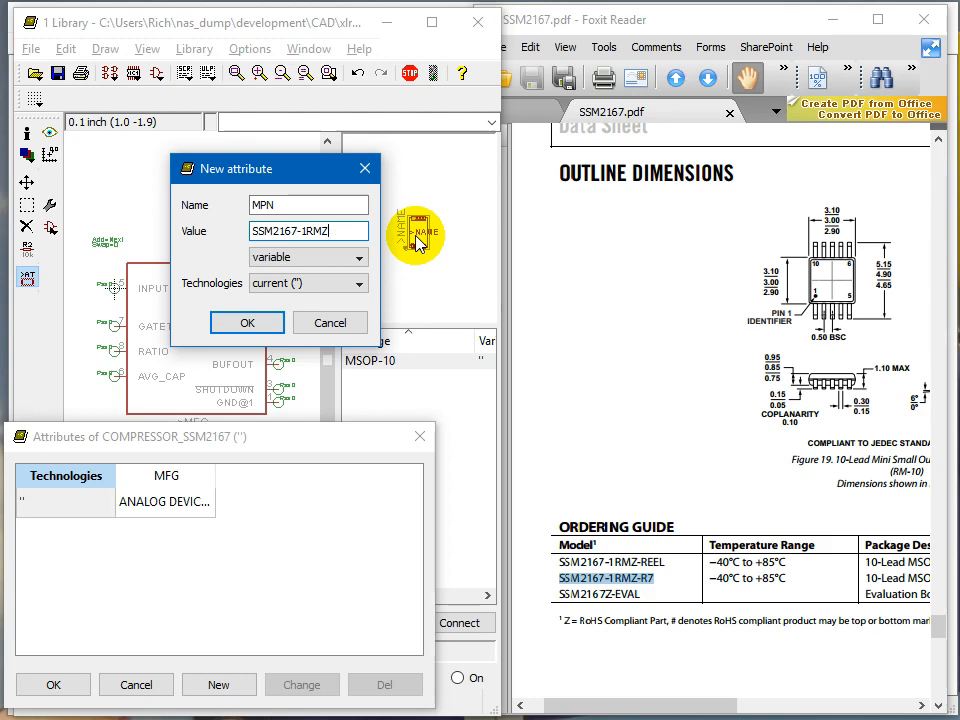
{"action": "left_click", "coordinate": [252, 323]}
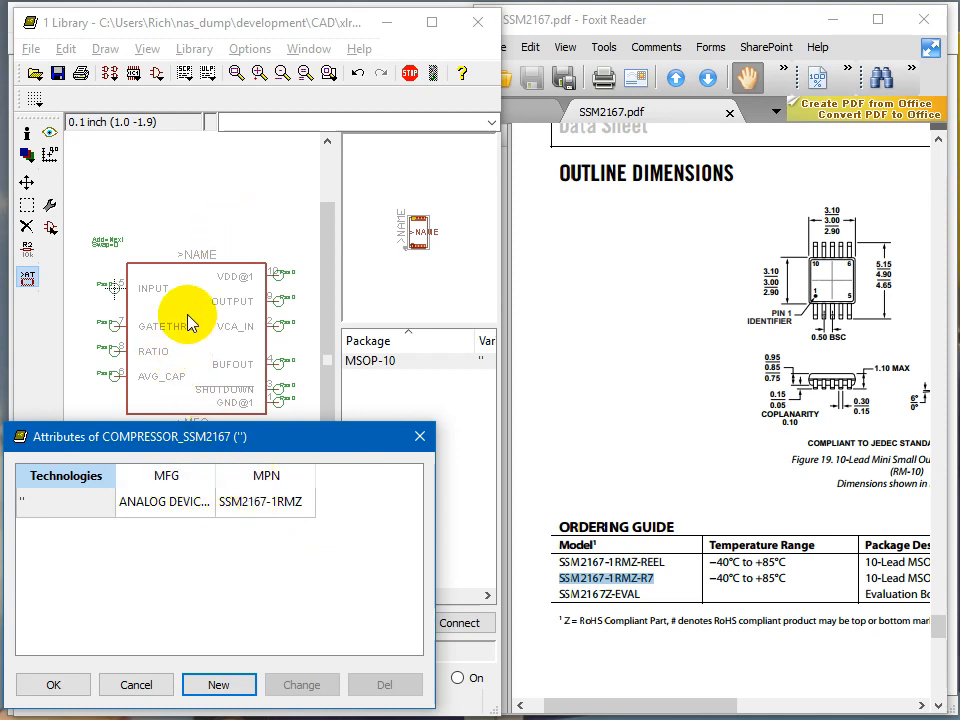
Step: Add a VENDOR attribute with the value DIGIKEY
{"action": "left_click", "coordinate": [219, 685]}
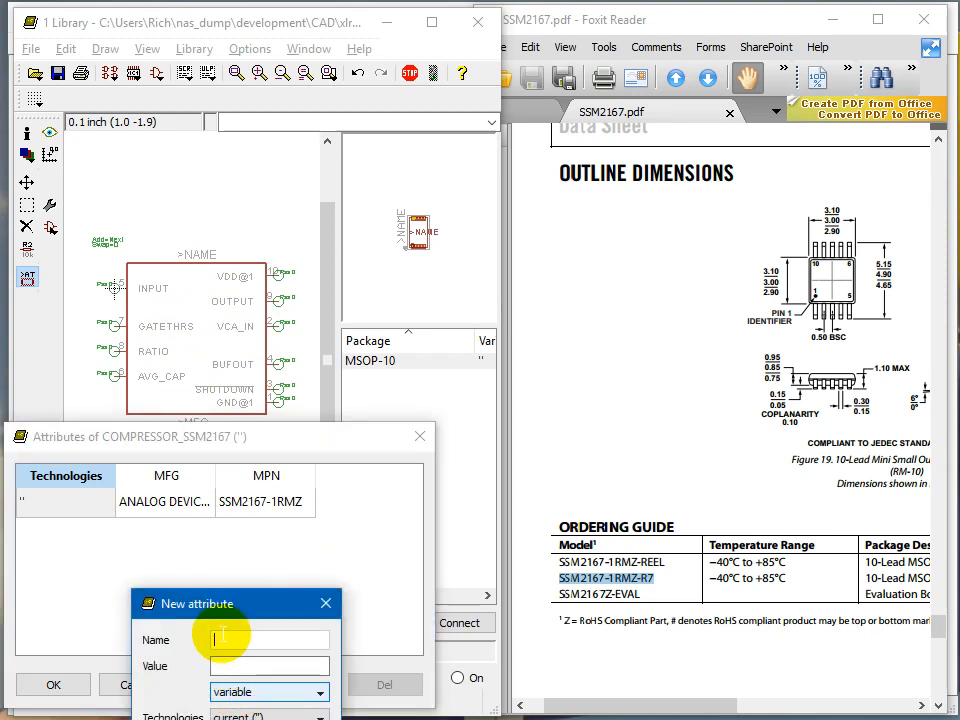
{"action": "left_click_drag", "start_coordinate": [233, 601], "coordinate": [264, 537]}
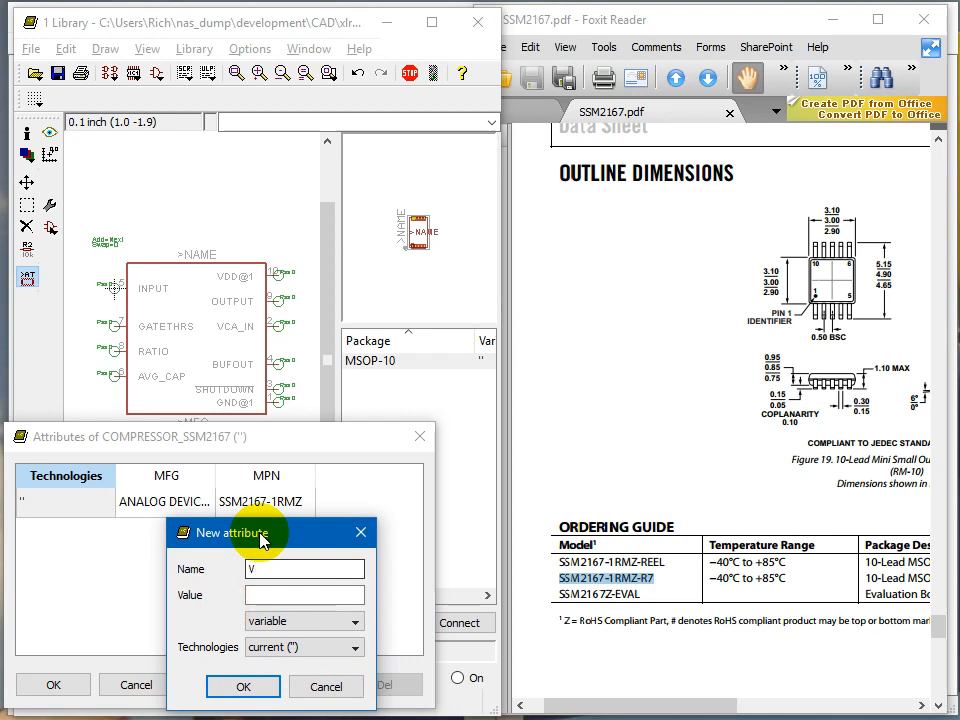
{"action": "type", "text": "VENDOR"}
{"action": "key", "text": "Tab"}
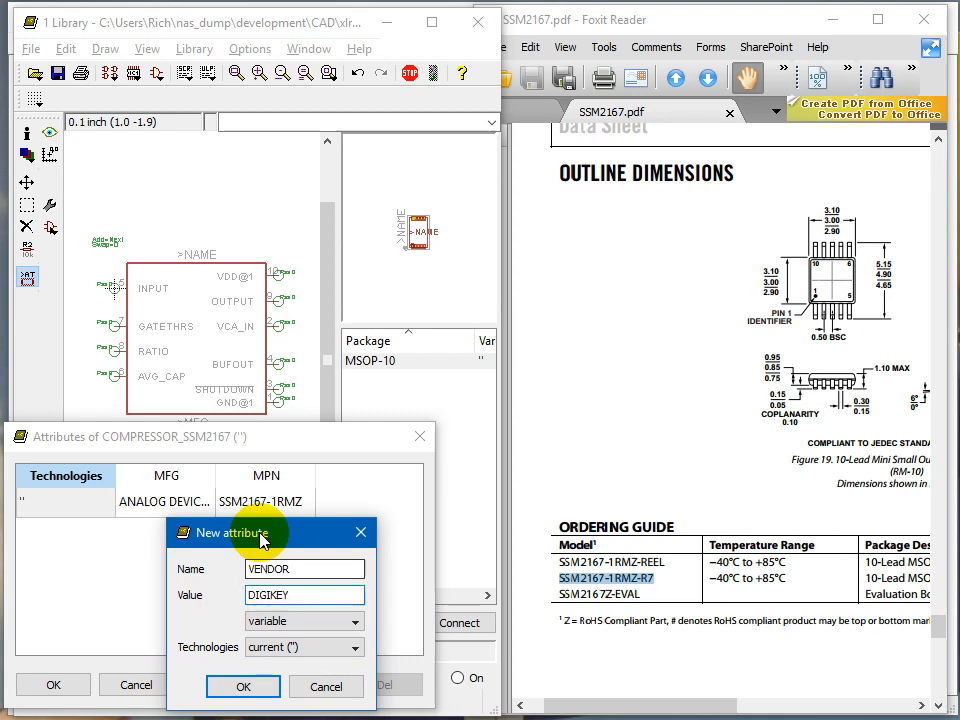
{"action": "key", "text": "Return"}
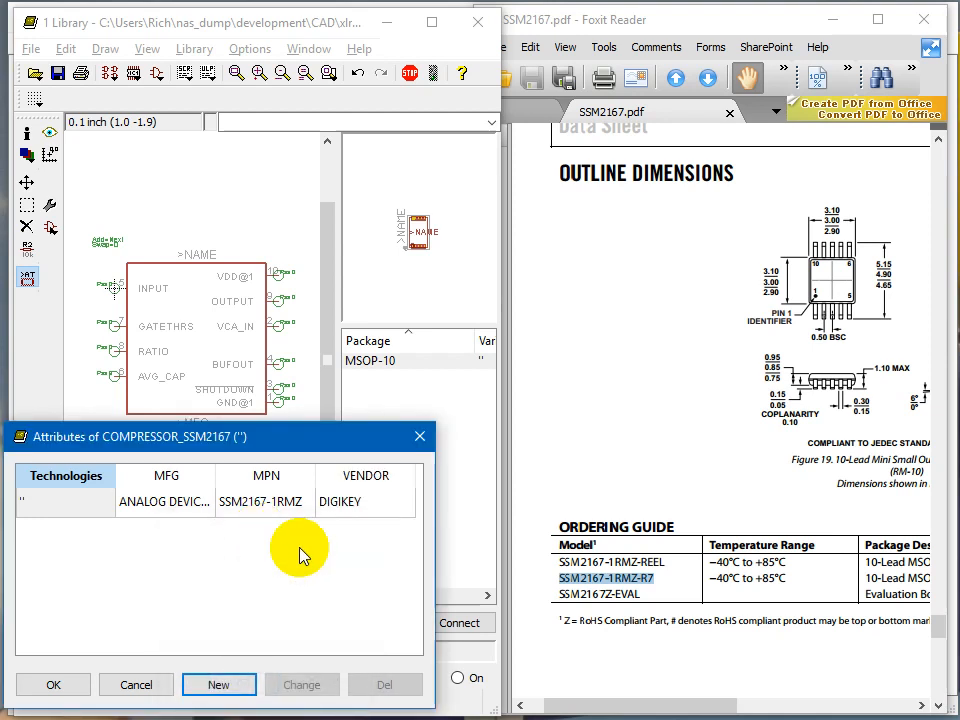
Step: Open another new attribute entry for the device
{"action": "left_click", "coordinate": [219, 687]}
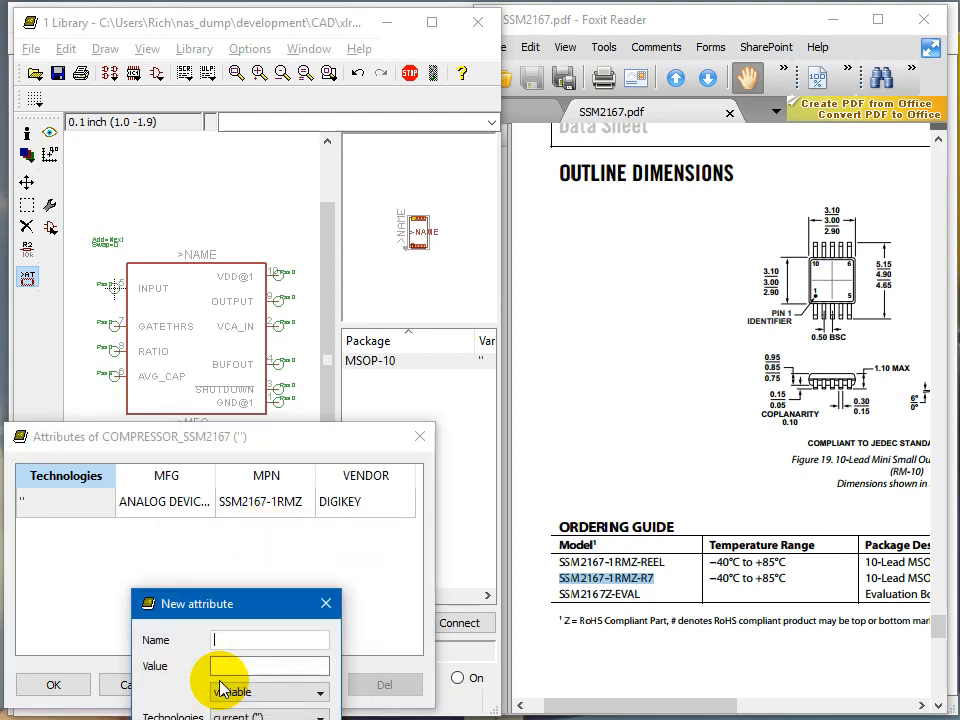
{"action": "left_click_drag", "start_coordinate": [255, 612], "coordinate": [265, 520]}
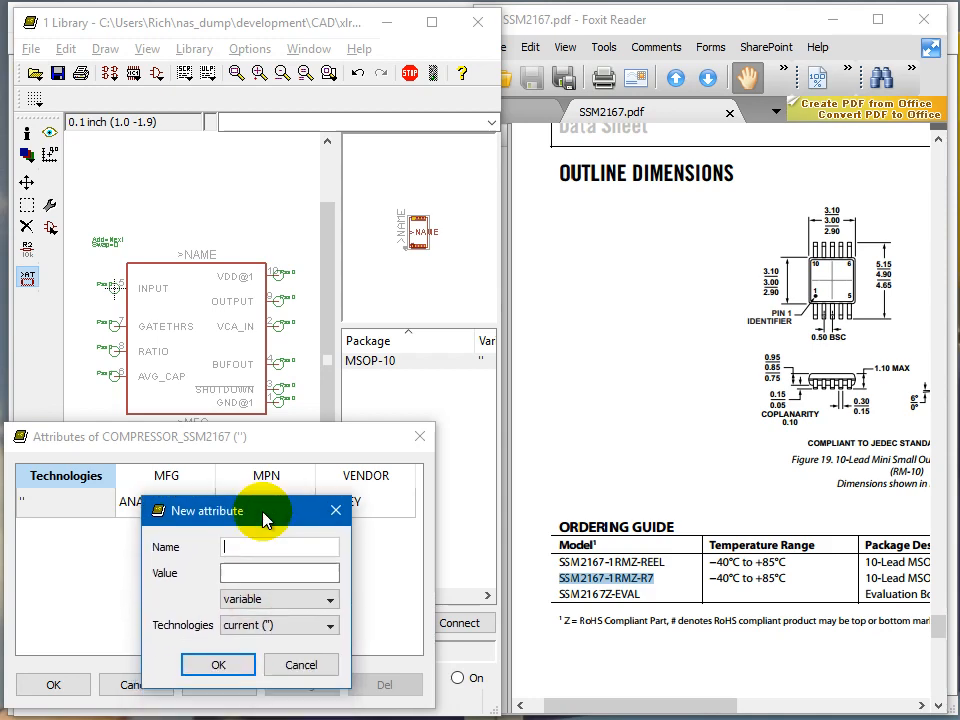
{"action": "left_click", "coordinate": [615, 235]}
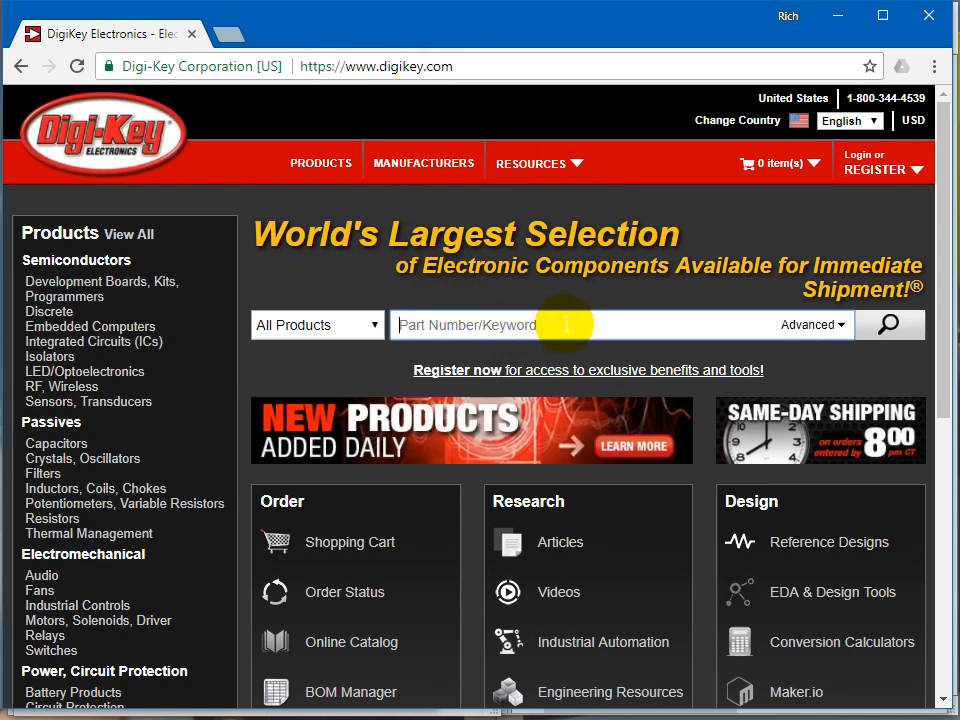
Step: Switch to the browser and search DigiKey for SSM2167
{"action": "type", "text": "SSM2"}
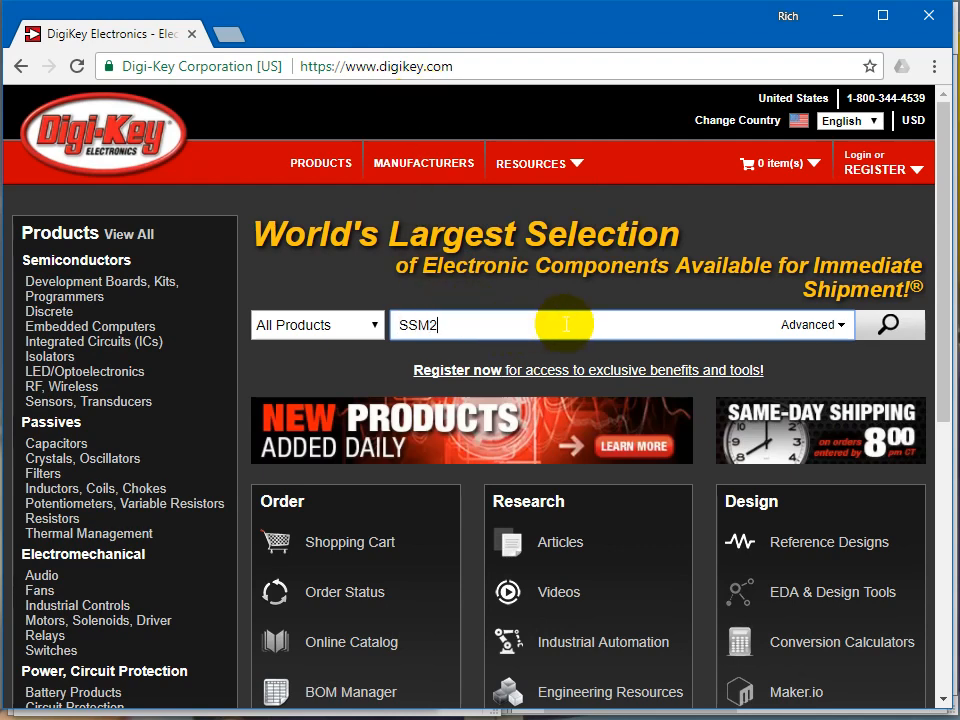
{"action": "type", "text": "167"}
{"action": "key", "text": "Return"}
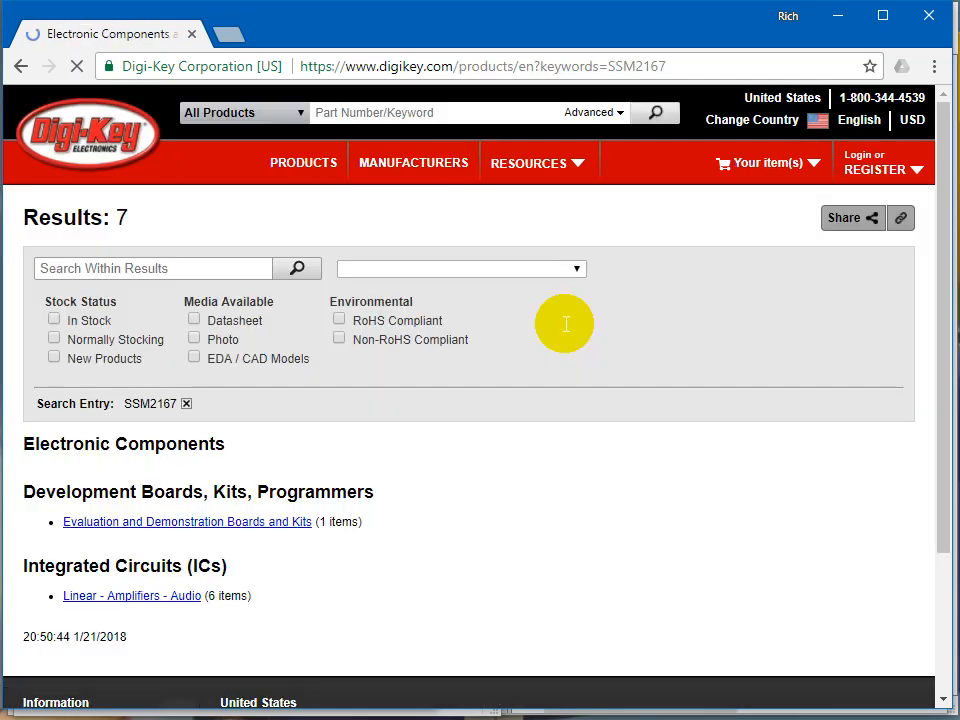
Step: Open the Linear - Amplifiers - Audio results and filter them to Cut Tape packaging and In Stock
{"action": "left_click", "coordinate": [143, 598]}
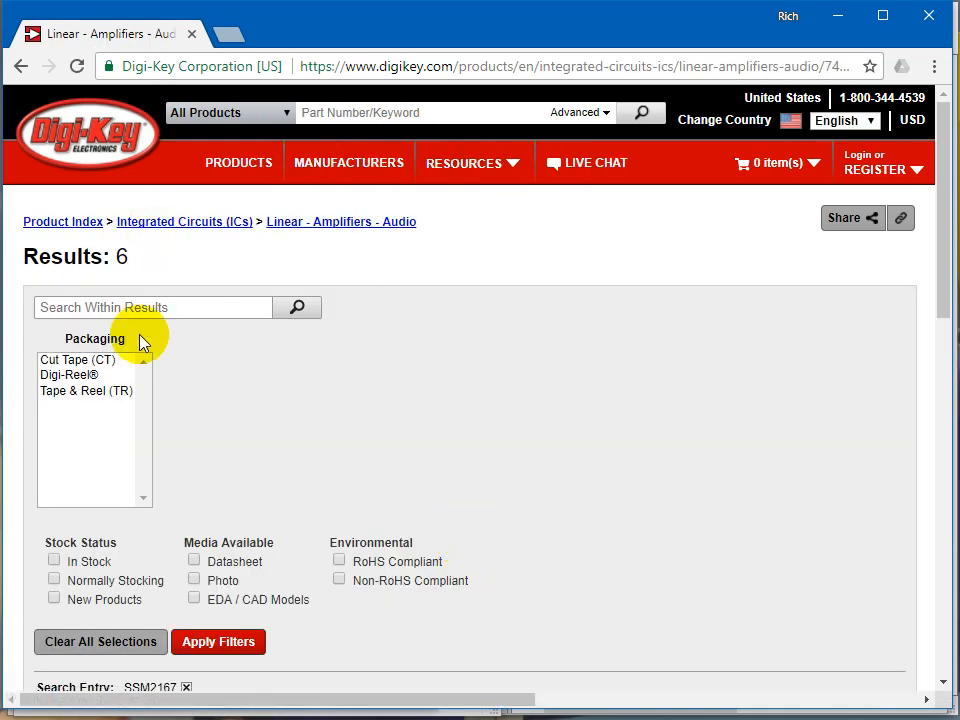
{"action": "left_click", "coordinate": [105, 362]}
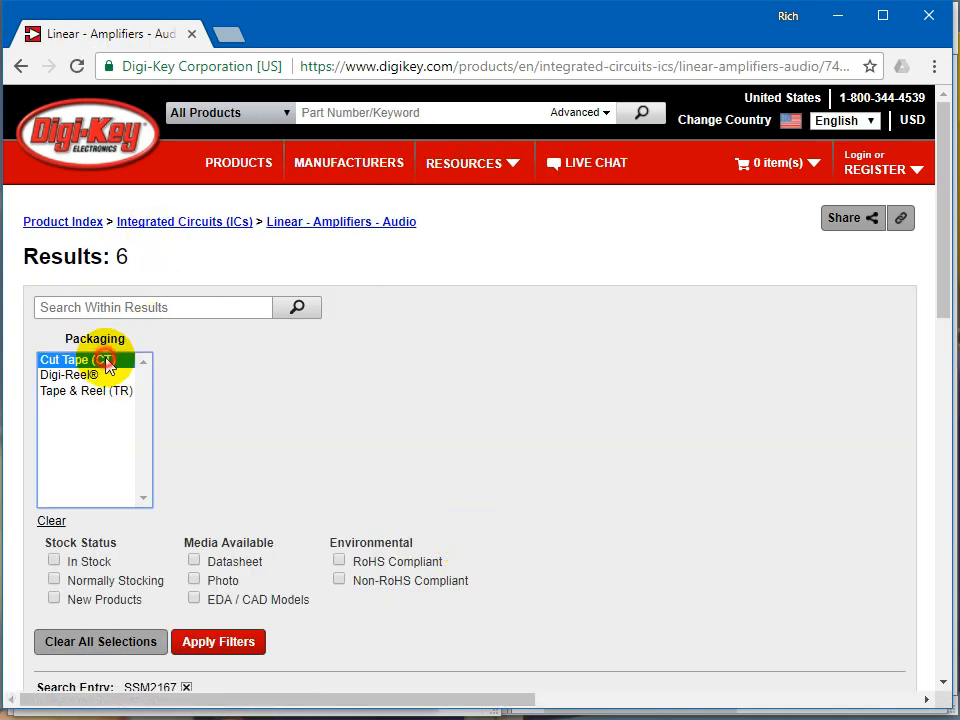
{"action": "left_click", "coordinate": [54, 560]}
{"action": "left_click", "coordinate": [210, 645]}
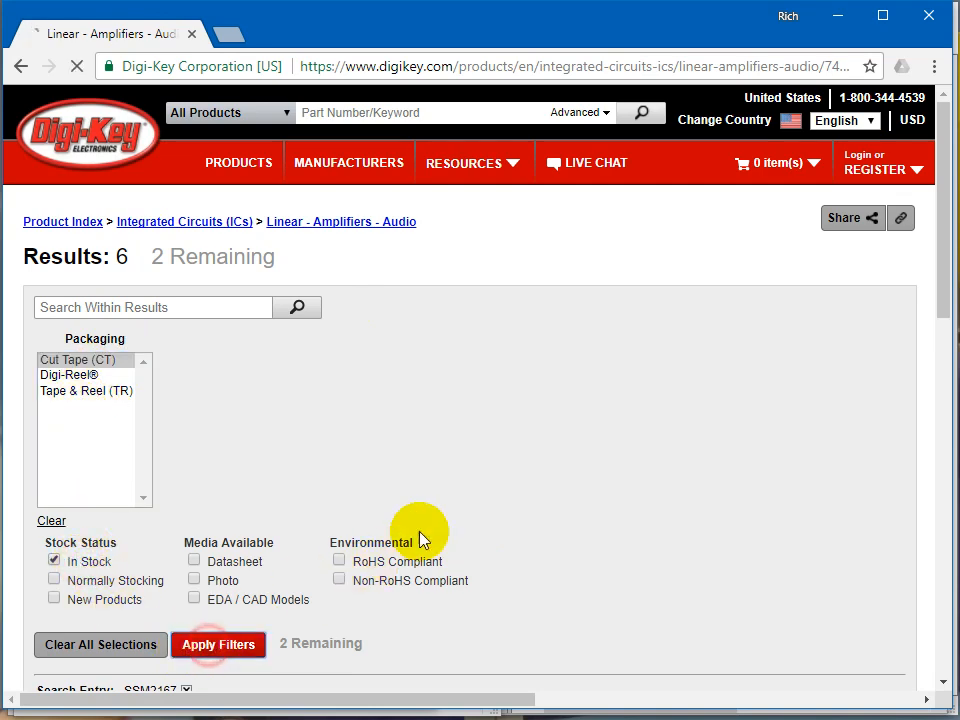
{"action": "scroll", "coordinate": [425, 478], "scroll_direction": "down", "scroll_amount": 3}
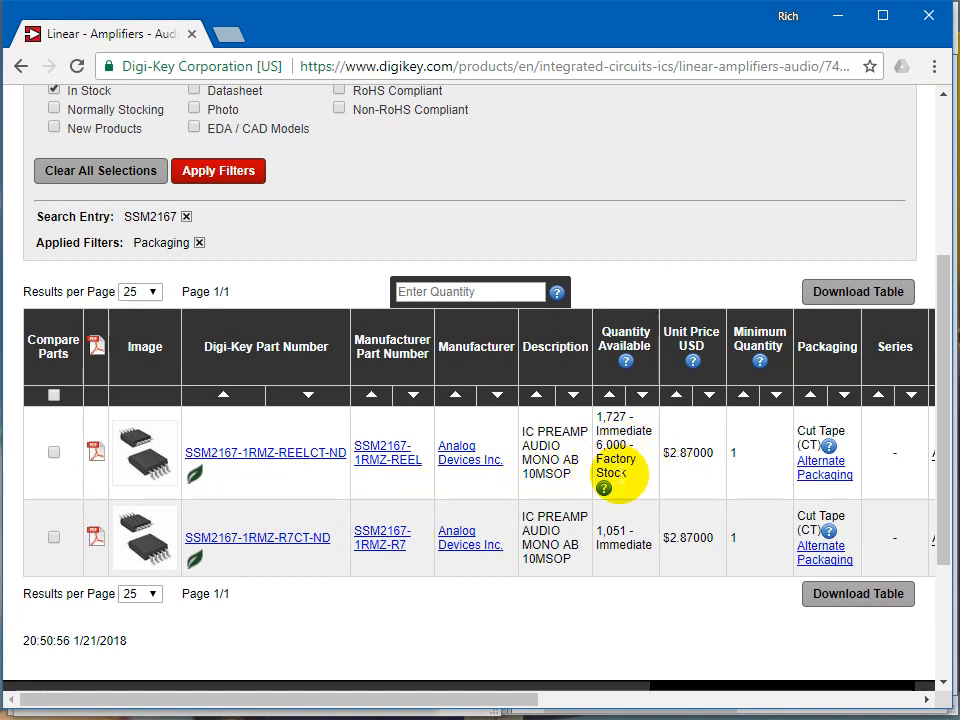
{"action": "scroll", "coordinate": [145, 200], "scroll_direction": "up", "scroll_amount": 2}
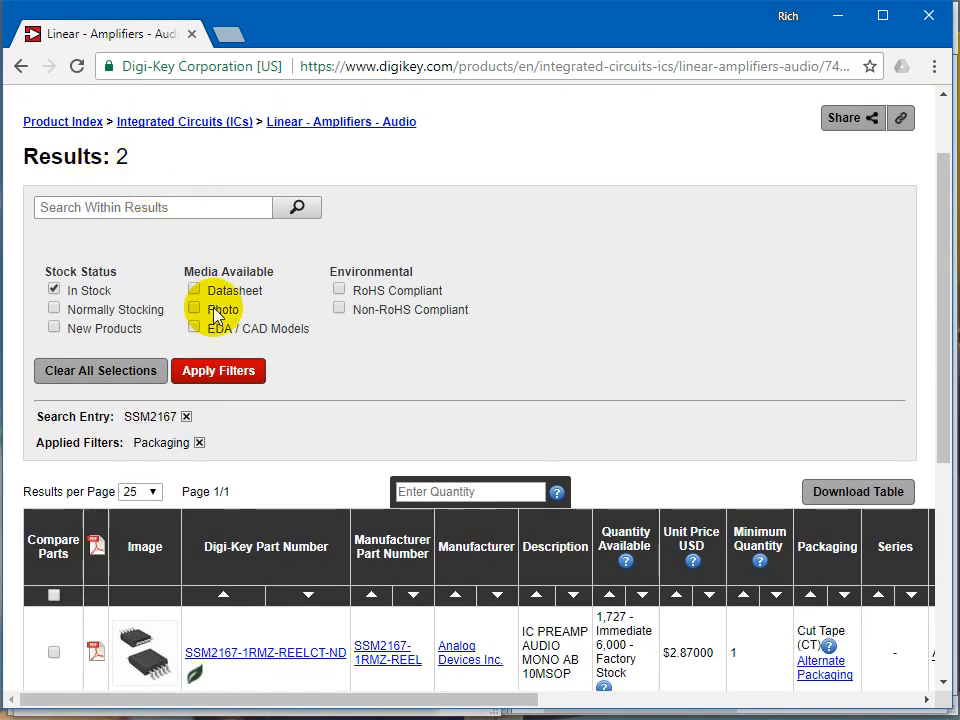
Step: Copy the DigiKey part number SSM2167-1RMZ-REELCT-ND from the first filtered result
{"action": "scroll", "coordinate": [366, 321], "scroll_direction": "down", "scroll_amount": 2}
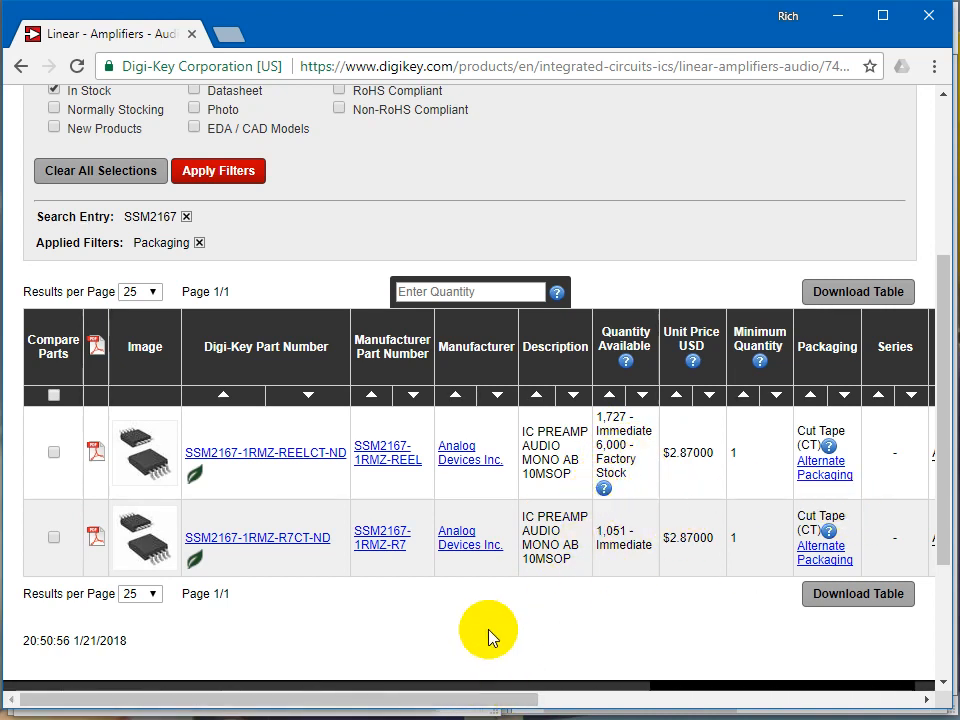
{"action": "left_click", "coordinate": [309, 702]}
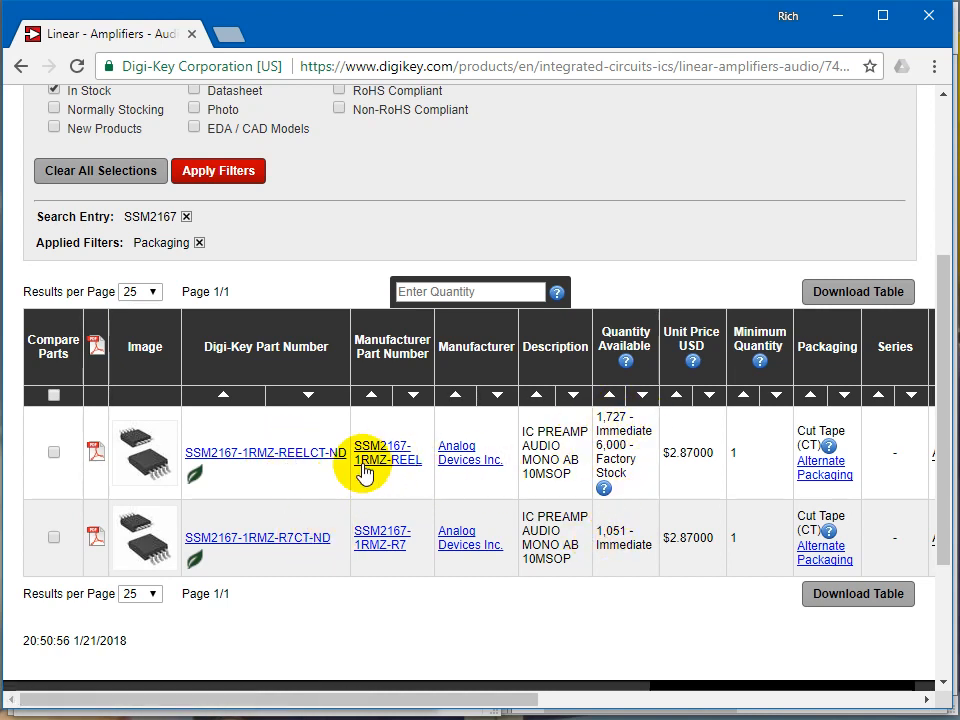
{"action": "left_click_drag", "start_coordinate": [349, 462], "coordinate": [189, 454]}
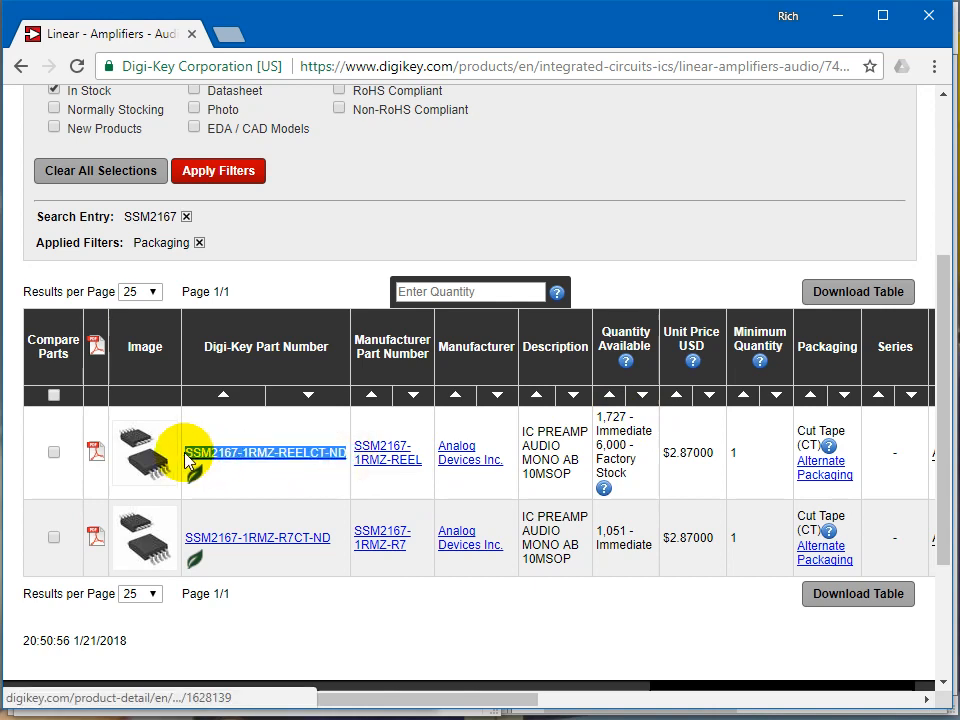
{"action": "key", "text": "alt+Tab"}
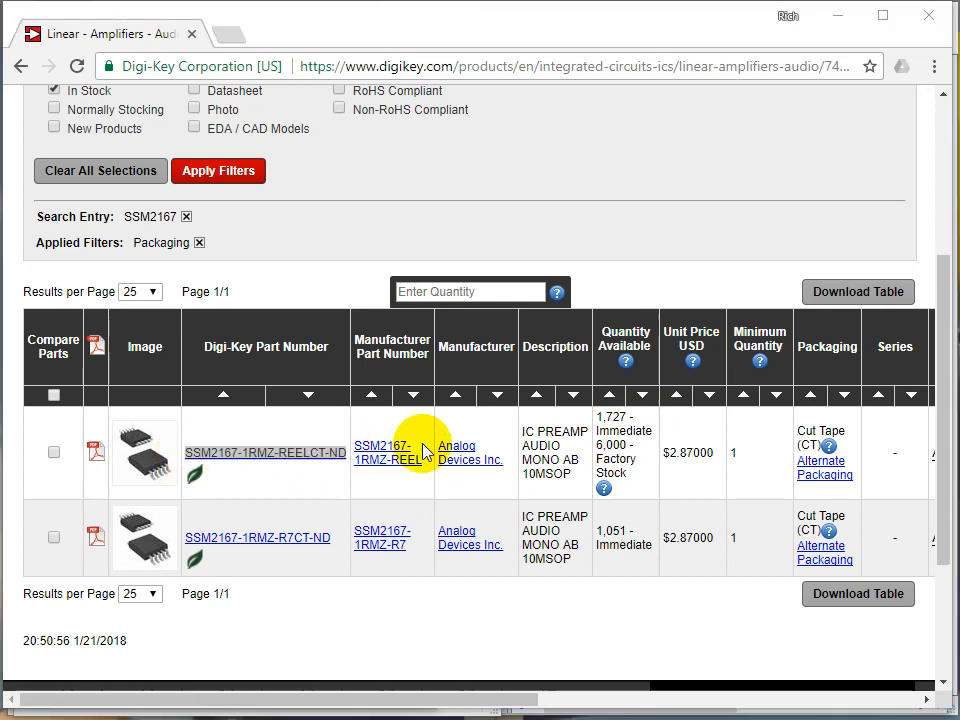
Step: Add a VPN attribute to the device with the copied value SSM2167-1RMZ-REELCT-ND
{"action": "left_click", "coordinate": [277, 553]}
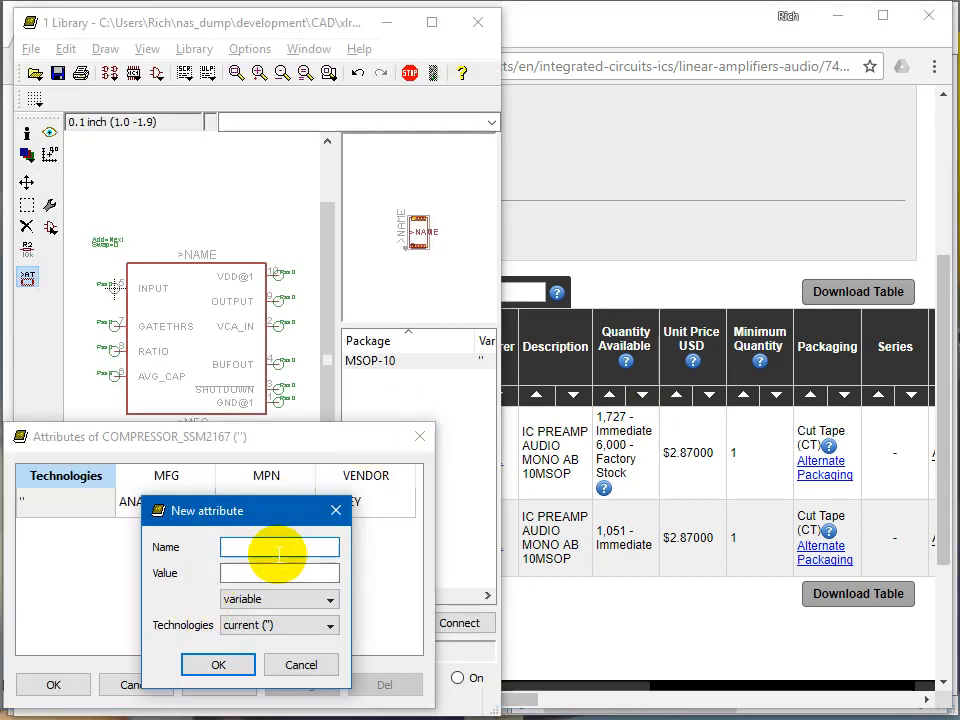
{"action": "key", "text": "ctrl+v"}
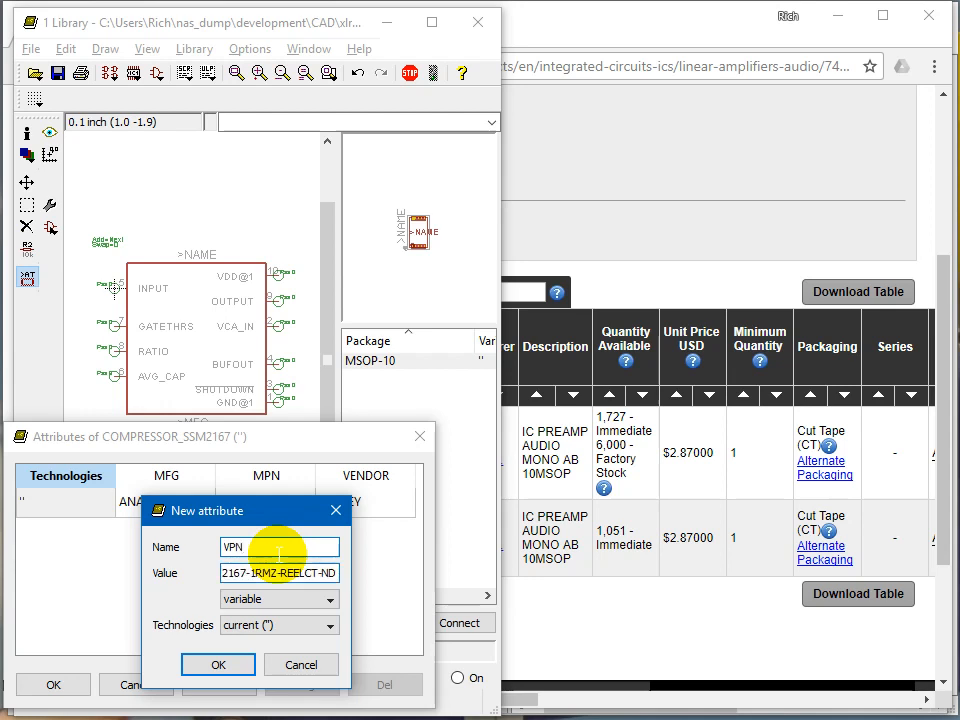
{"action": "left_click", "coordinate": [216, 664]}
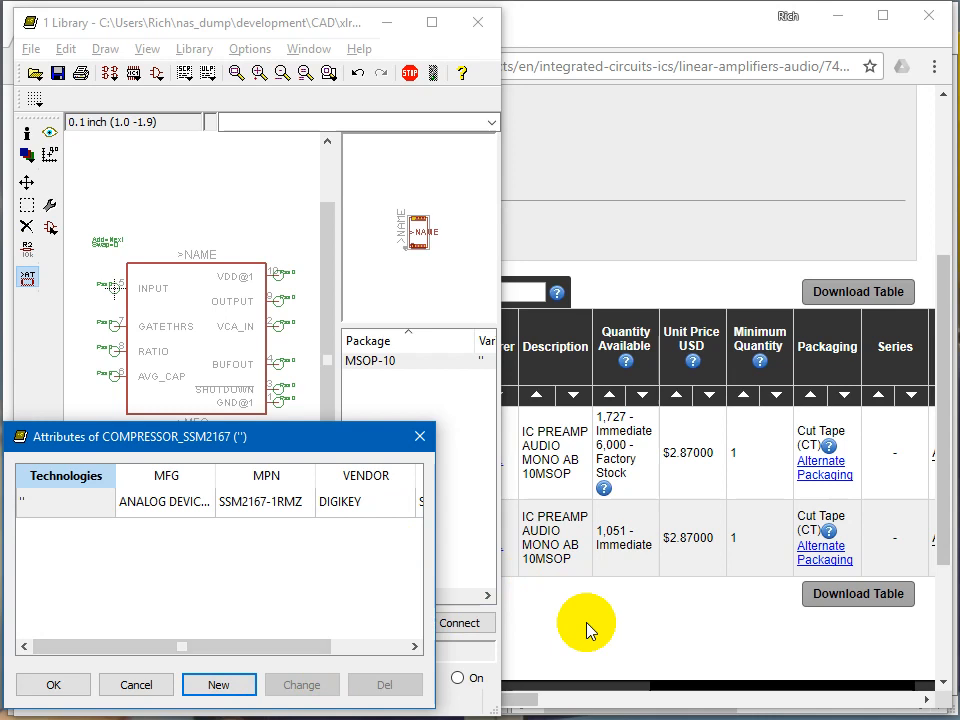
Step: Add a new PRICE attribute with the value 2.87
{"action": "left_click", "coordinate": [240, 684]}
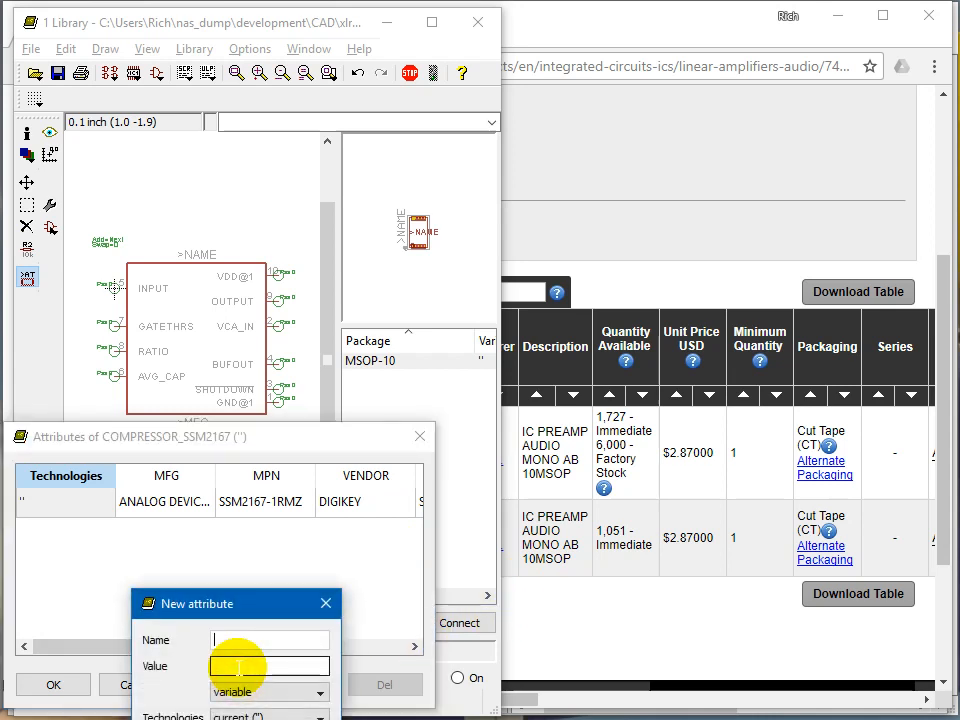
{"action": "left_click_drag", "start_coordinate": [251, 613], "coordinate": [253, 521]}
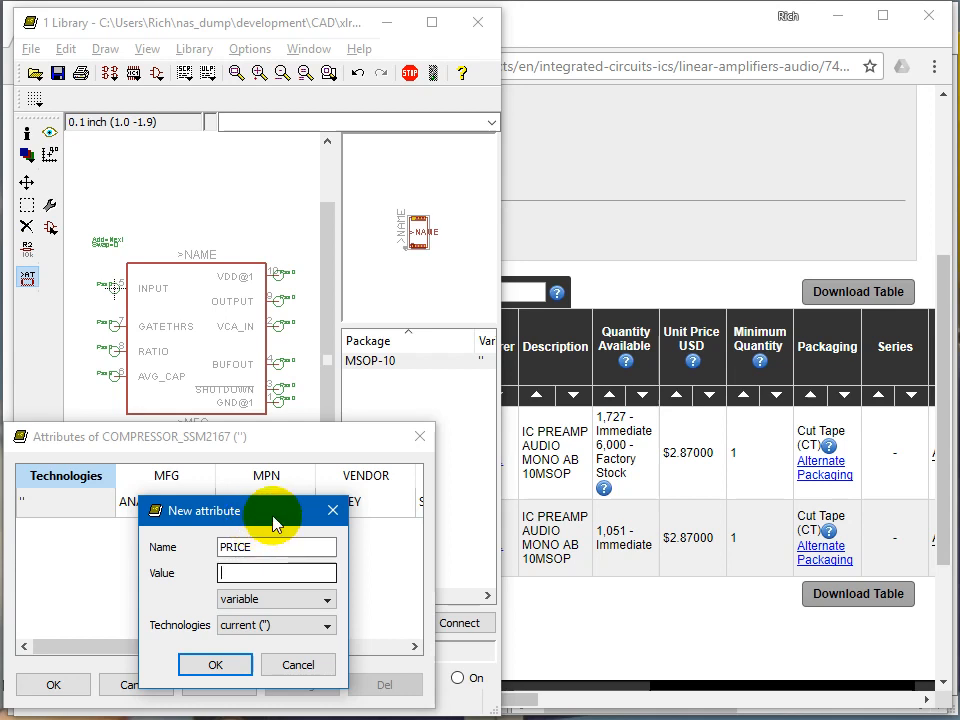
{"action": "type", "text": "2.87"}
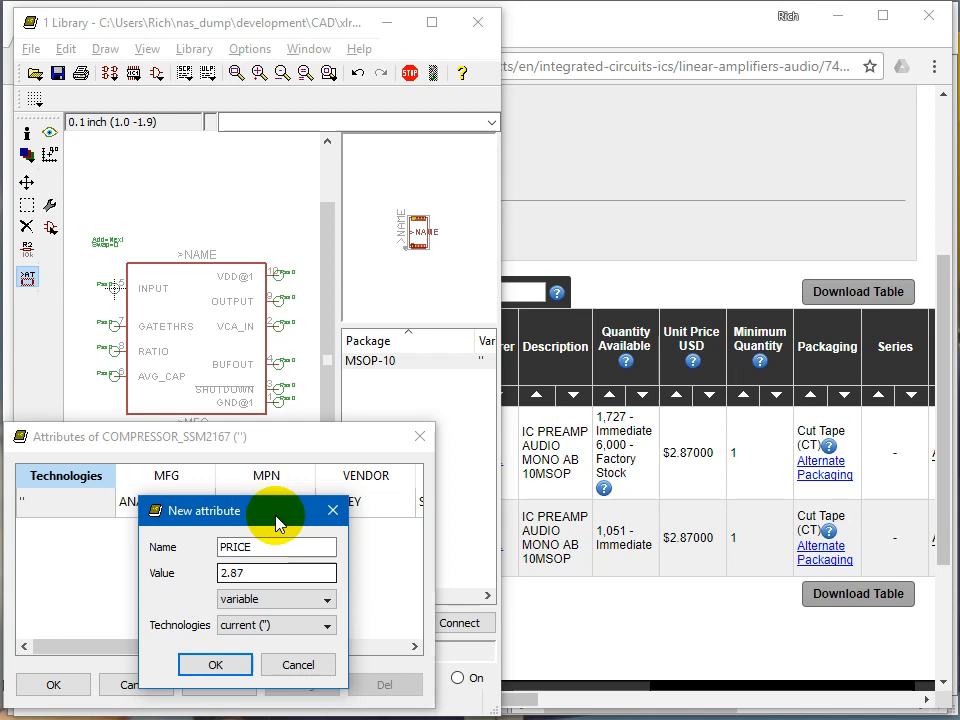
{"action": "key", "text": "Return"}
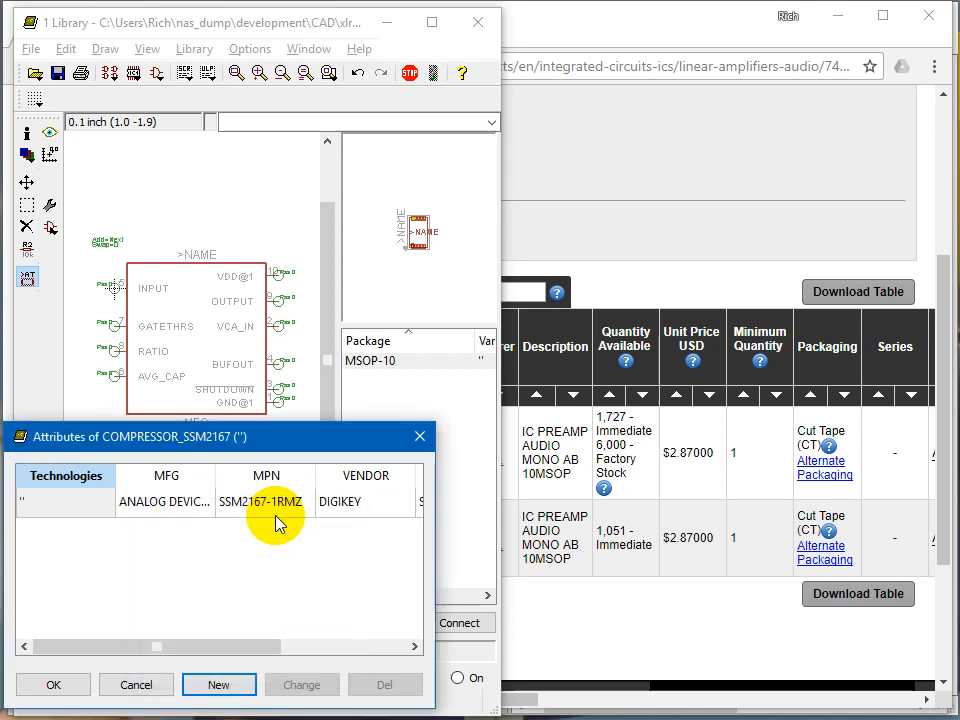
Step: Scroll through the attribute columns and accept the device attributes
{"action": "left_click", "coordinate": [306, 638]}
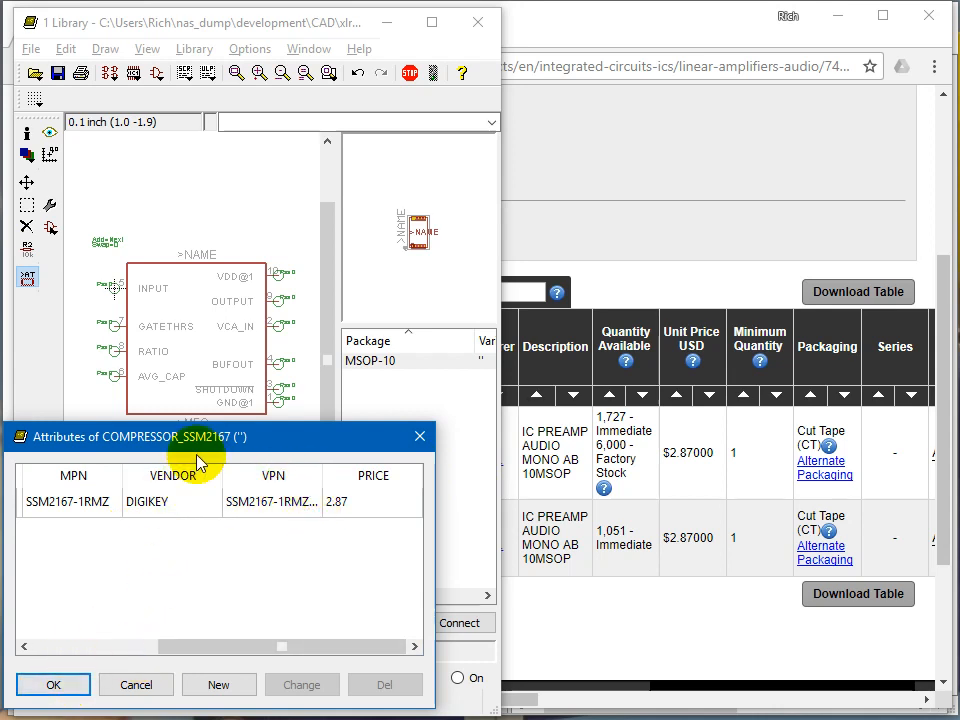
{"action": "left_click_drag", "start_coordinate": [207, 442], "coordinate": [228, 428]}
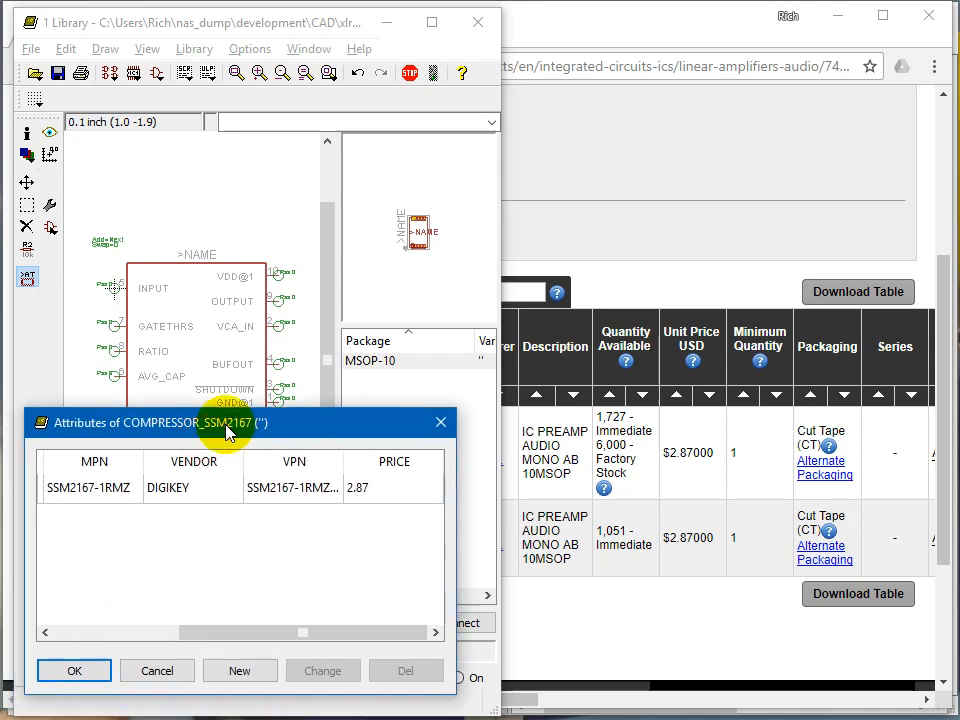
{"action": "left_click", "coordinate": [77, 676]}
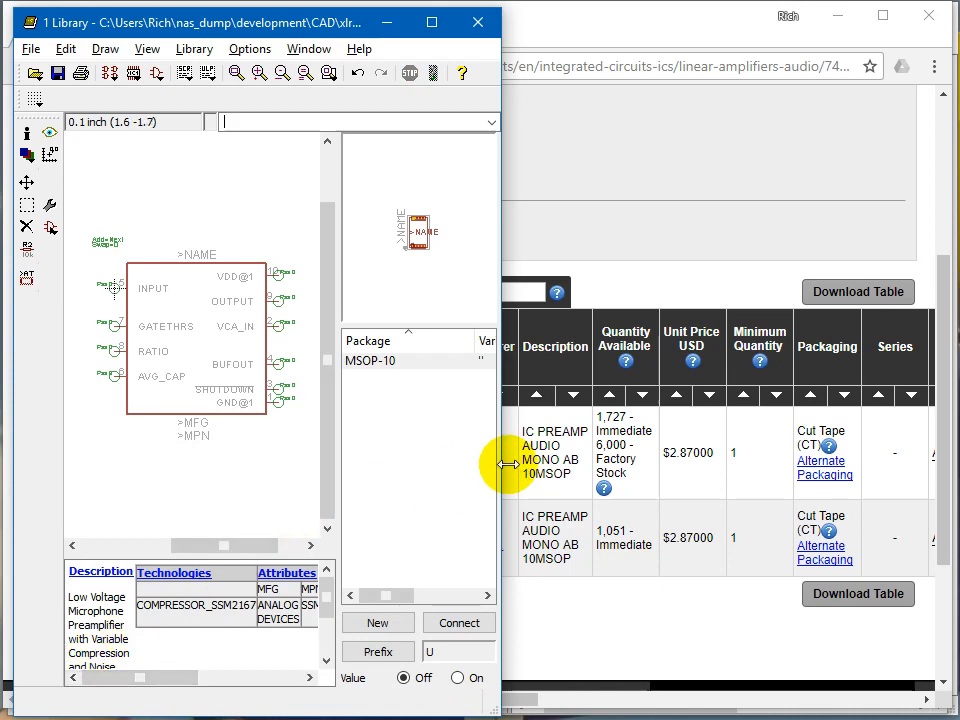
Step: Enlarge the library editor window, select the MSOP-10 package and save the library
{"action": "left_click_drag", "start_coordinate": [503, 466], "coordinate": [884, 497]}
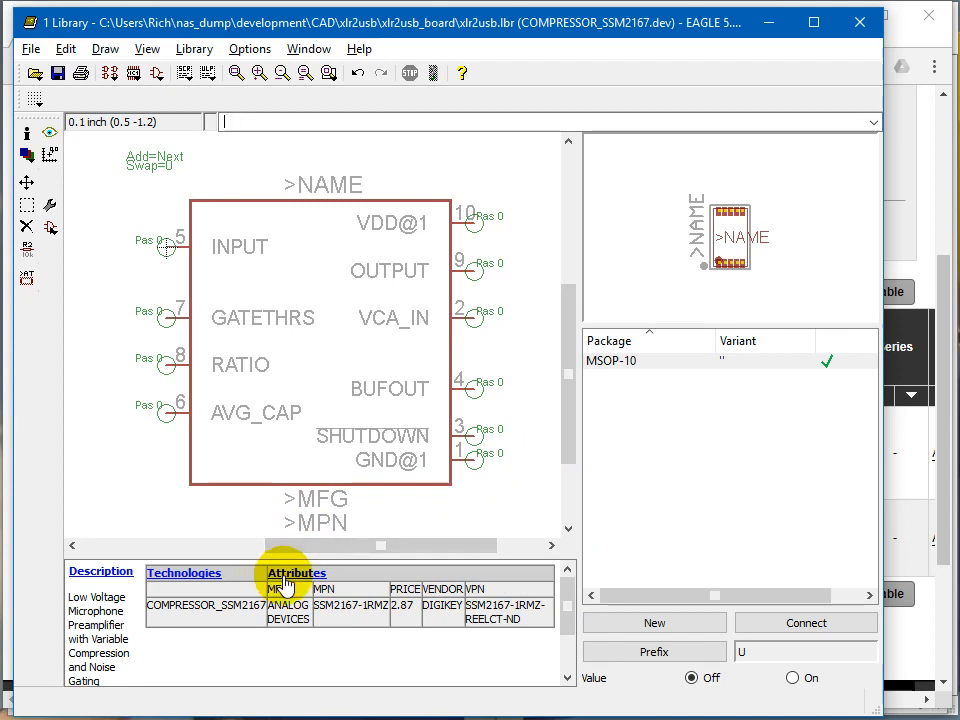
{"action": "left_click", "coordinate": [610, 363]}
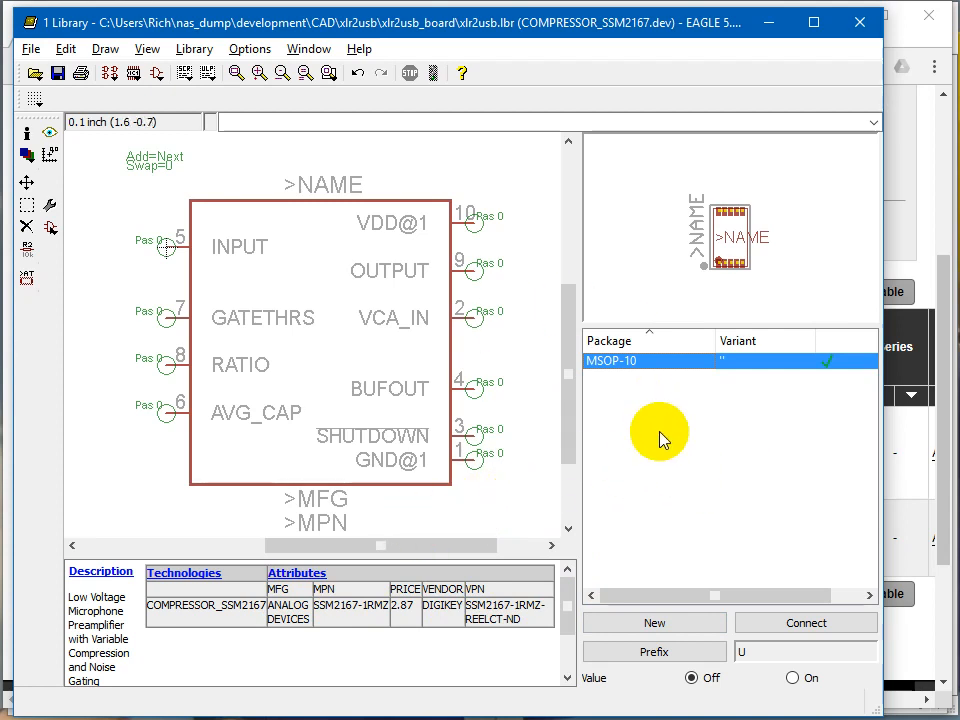
{"action": "key", "text": "ctrl+s"}
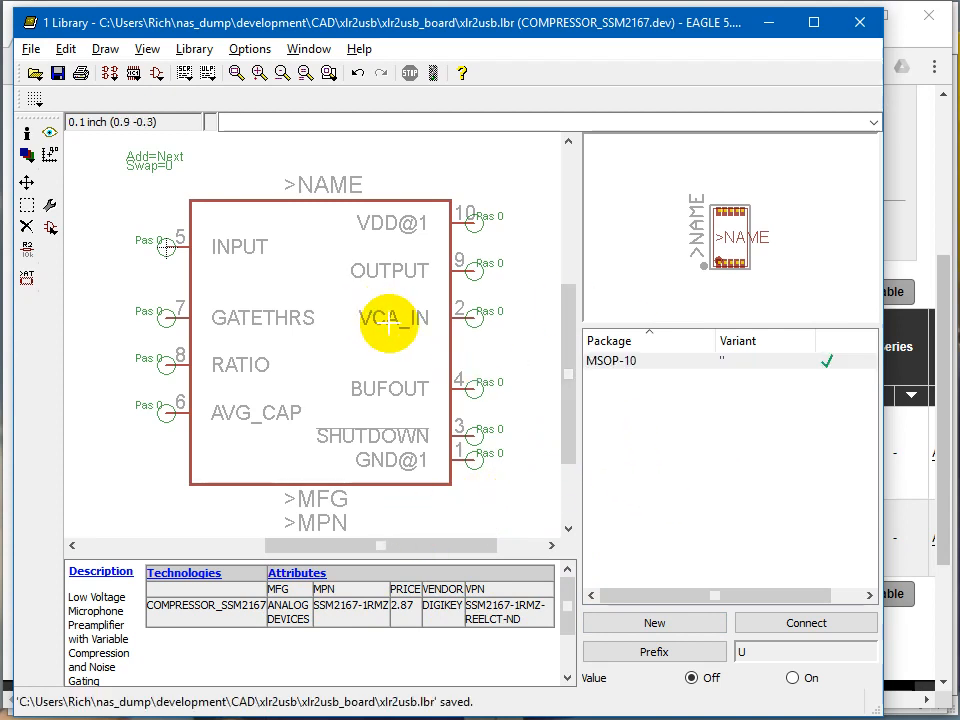